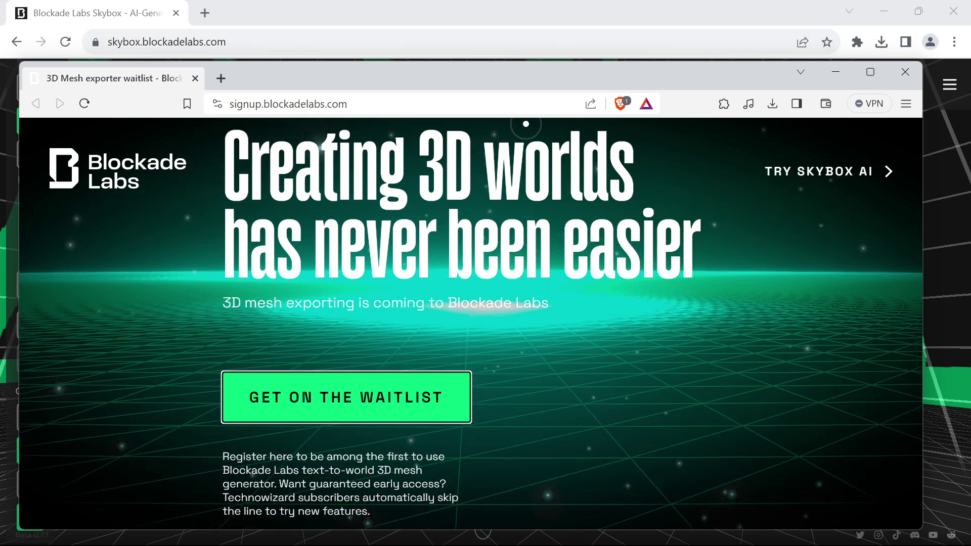
Paint a short diagonal guide stroke above the arched doorway and look around the rest of the sketched world
mouse_move(351, 77)
left_mouse_down()
mouse_move(358, 466)
mouse_move(425, 232)
mouse_move(305, 478)
mouse_move(319, 343)
mouse_move(404, 42)
mouse_move(390, 62)
left_mouse_up()
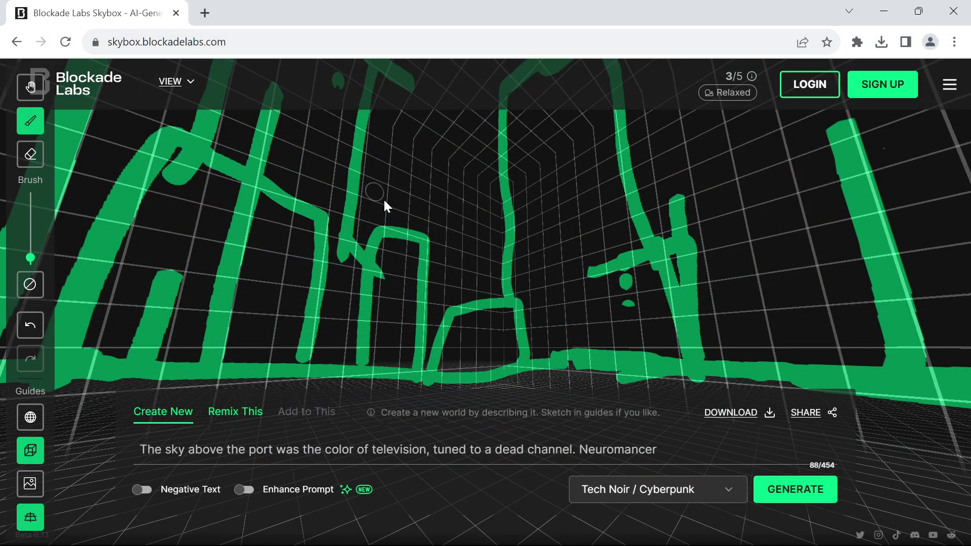
left_click_drag(385, 202, 468, 277)
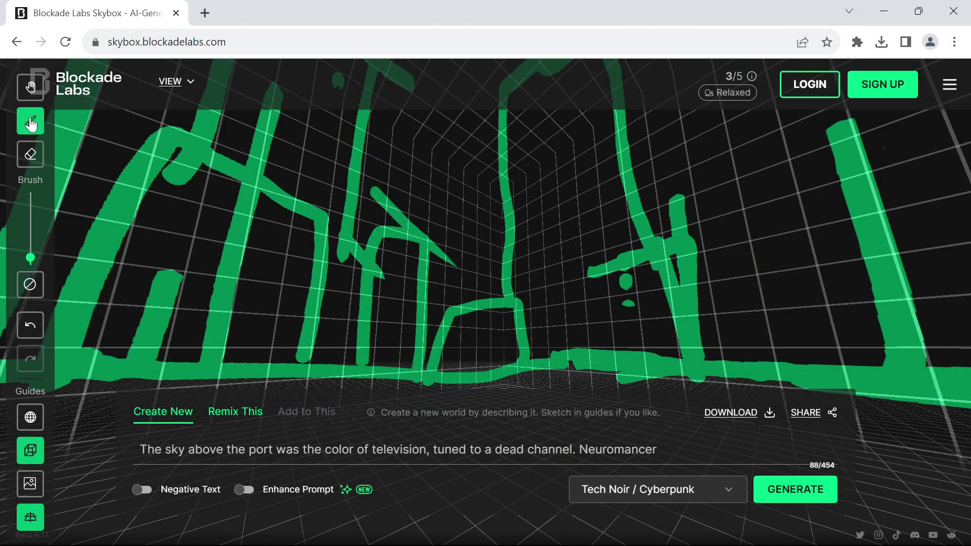
left_click(31, 87)
mouse_move(303, 253)
left_mouse_down()
mouse_move(654, 249)
mouse_move(403, 248)
mouse_move(665, 197)
mouse_move(408, 206)
mouse_move(501, 229)
mouse_move(662, 297)
left_mouse_up()
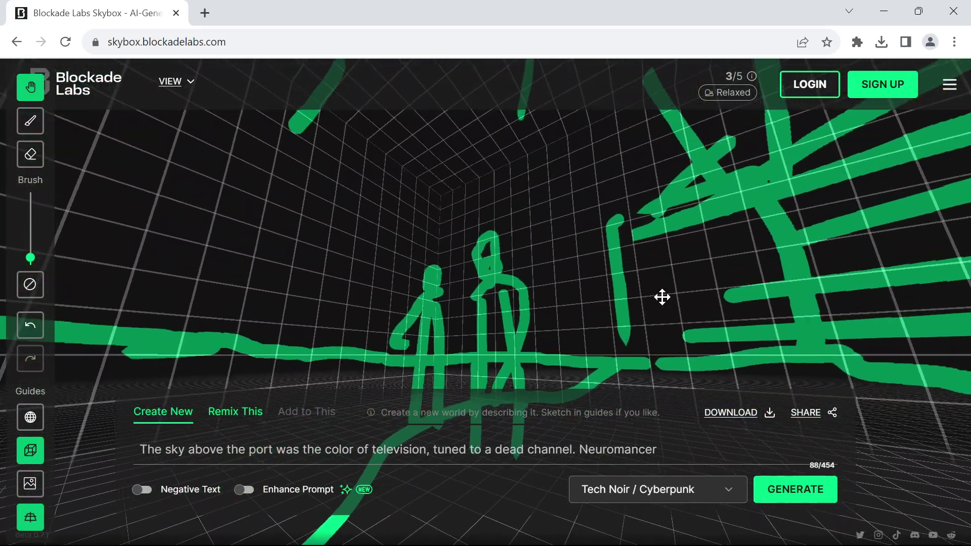
mouse_move(487, 278)
left_mouse_down()
mouse_move(592, 329)
mouse_move(720, 288)
mouse_move(411, 253)
left_mouse_up()
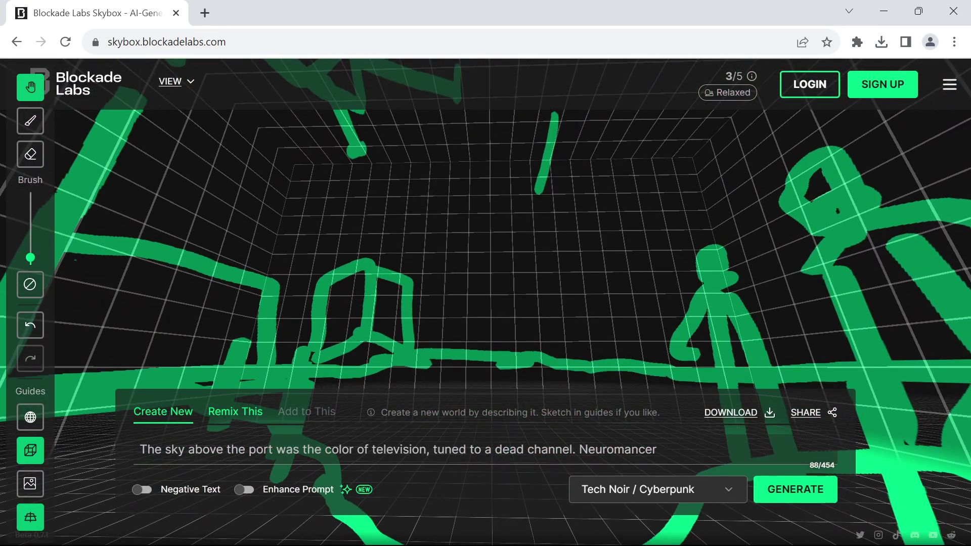
Review the Neuromancer prompt text and examine the list of available skybox styles
left_click_drag(140, 449, 606, 449)
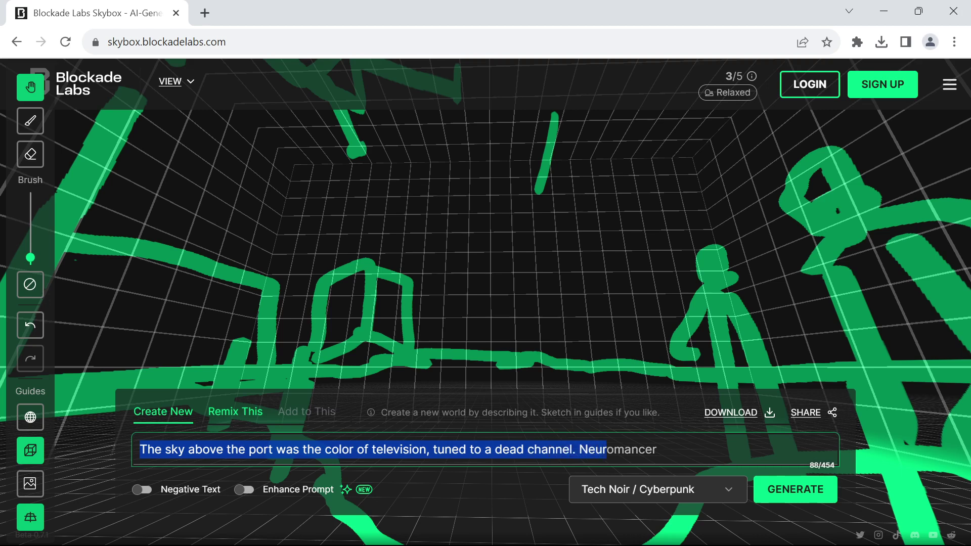
left_click(607, 450)
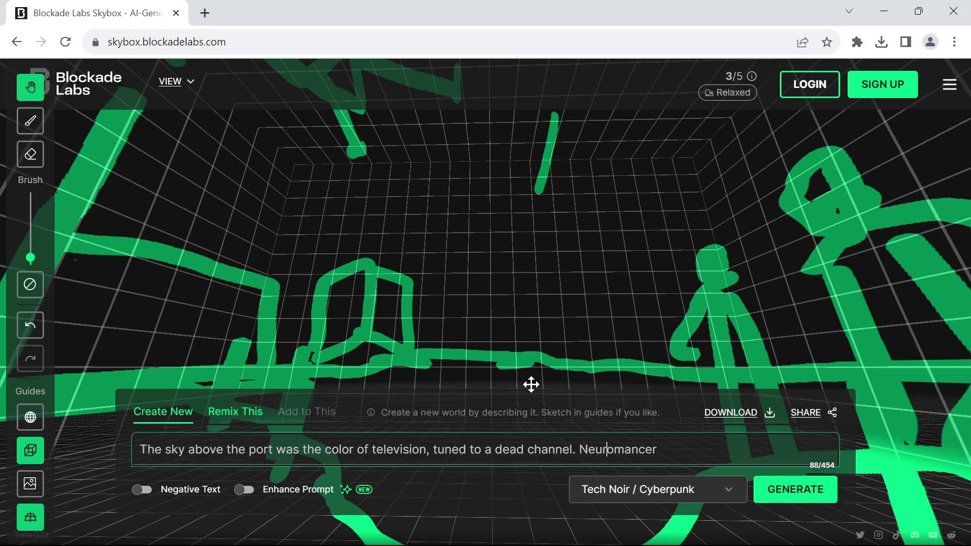
left_click(614, 499)
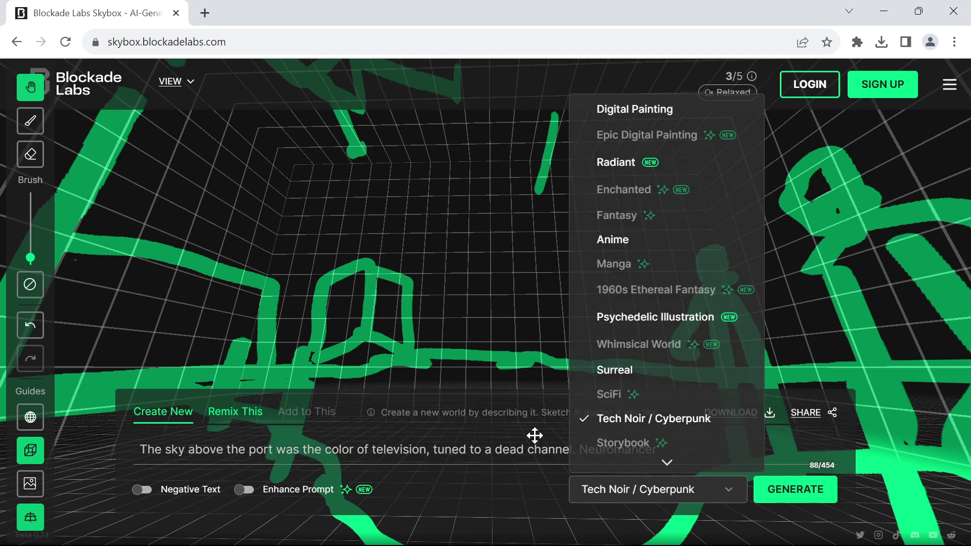
left_click(500, 457)
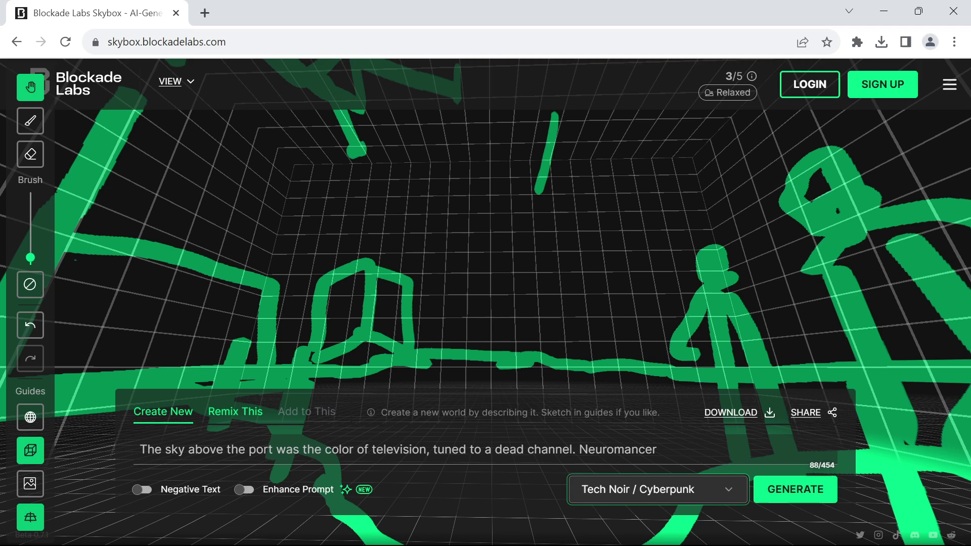
left_click(495, 449)
left_click_drag(495, 449, 582, 470)
left_click(555, 449)
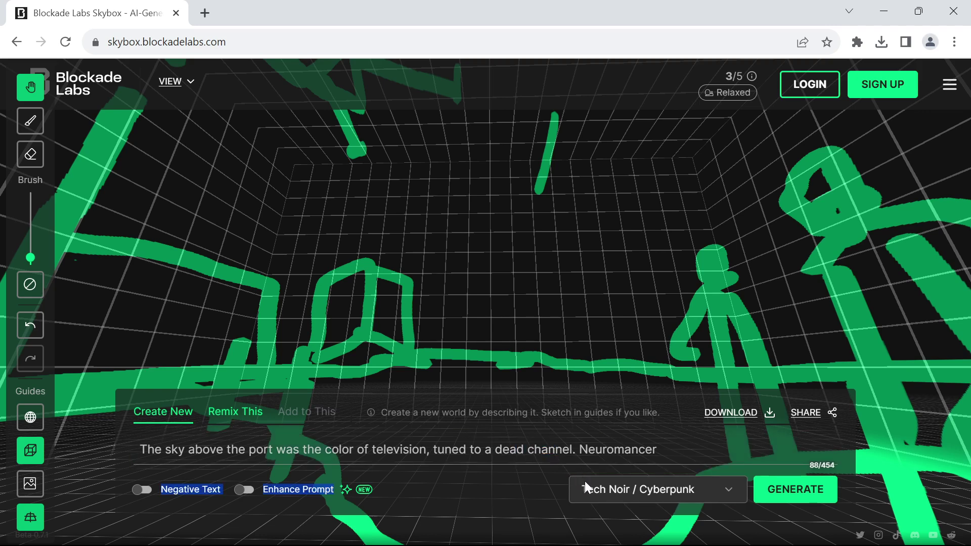
left_click(587, 486)
scroll(632, 190, "down", 1)
scroll(626, 200, "up", 2)
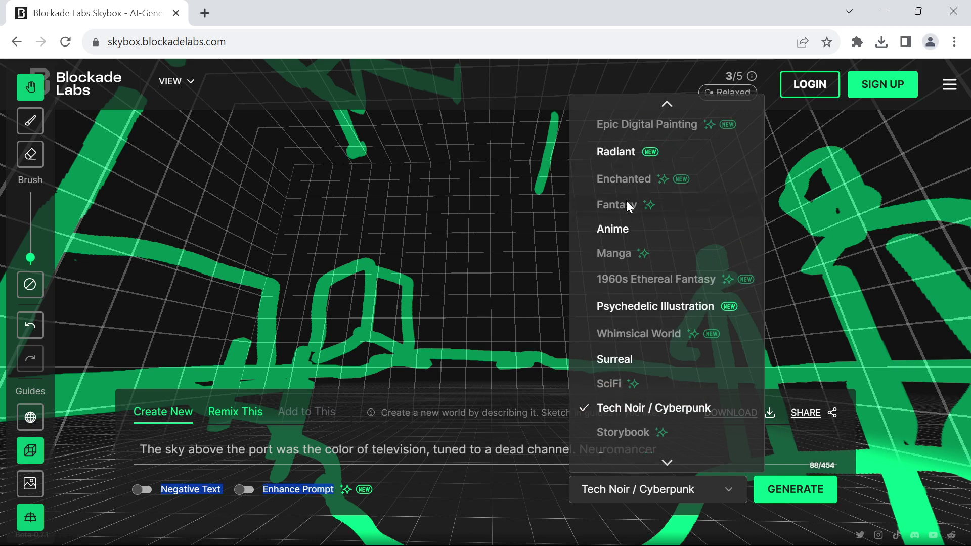
scroll(626, 200, "up", 1)
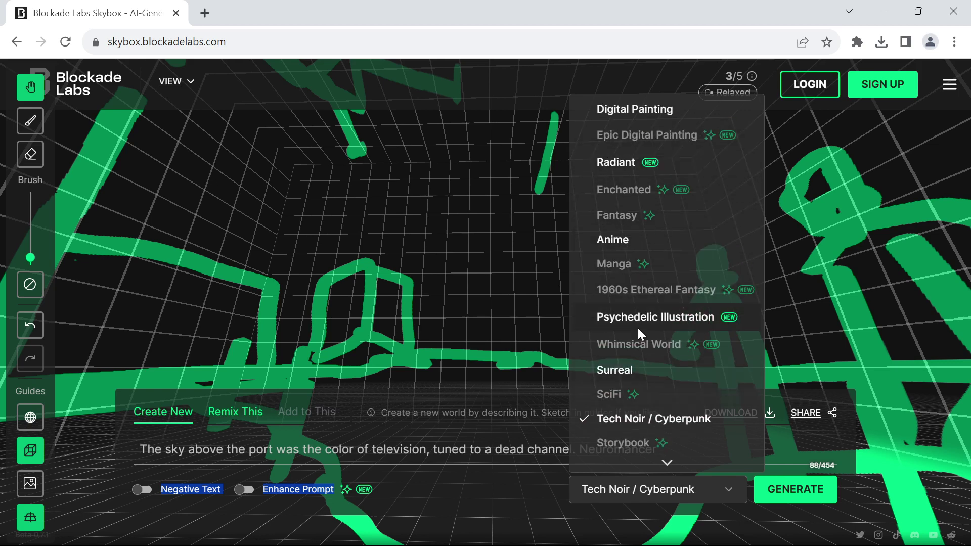
scroll(636, 407, "down", 6)
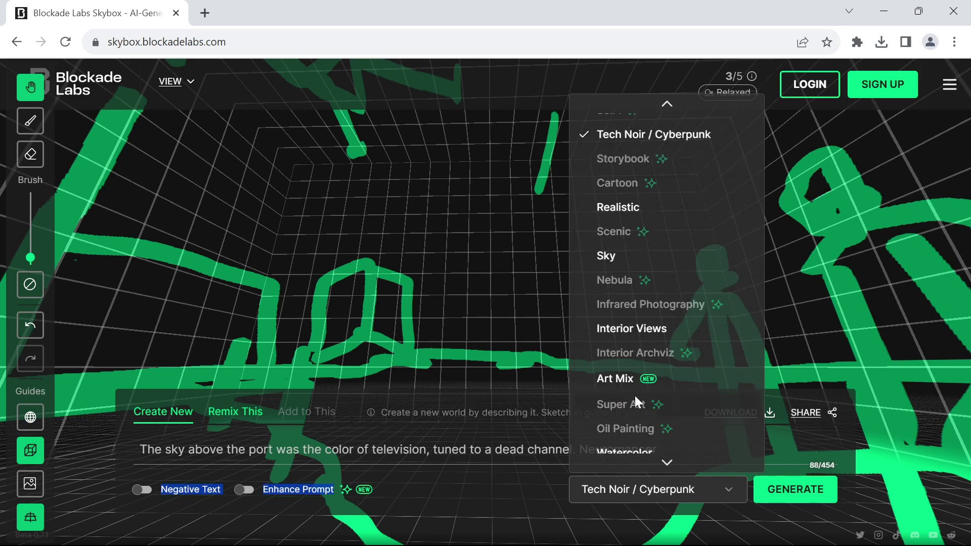
scroll(632, 393, "up", 1)
scroll(627, 364, "up", 5)
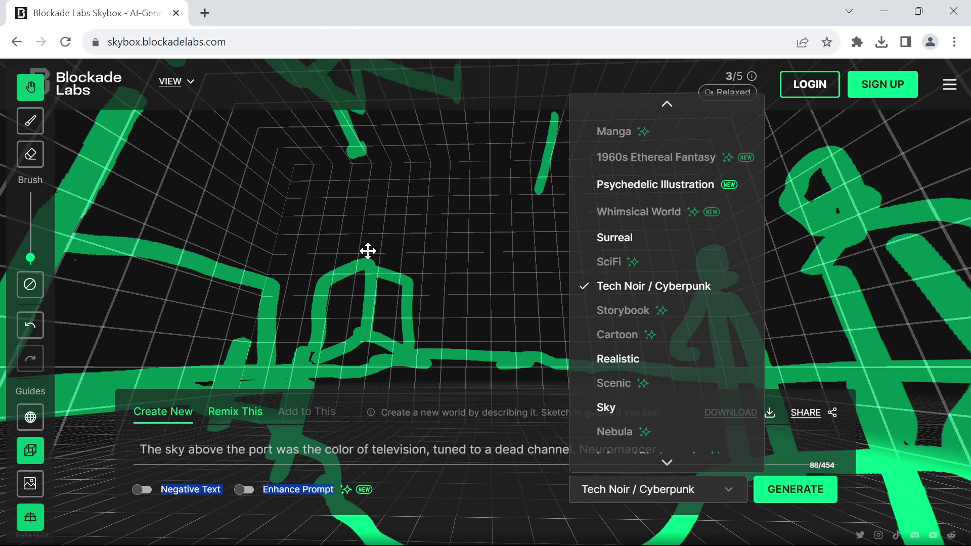
Generate the skybox from the sketch and Neuromancer prompt in the Tech Noir / Cyberpunk style, and look around the generated city
mouse_move(323, 197)
left_mouse_down()
mouse_move(444, 199)
mouse_move(571, 157)
mouse_move(403, 219)
mouse_move(458, 276)
mouse_move(570, 202)
mouse_move(481, 162)
mouse_move(364, 227)
mouse_move(609, 252)
mouse_move(795, 199)
mouse_move(707, 221)
mouse_move(521, 195)
mouse_move(505, 256)
left_mouse_up()
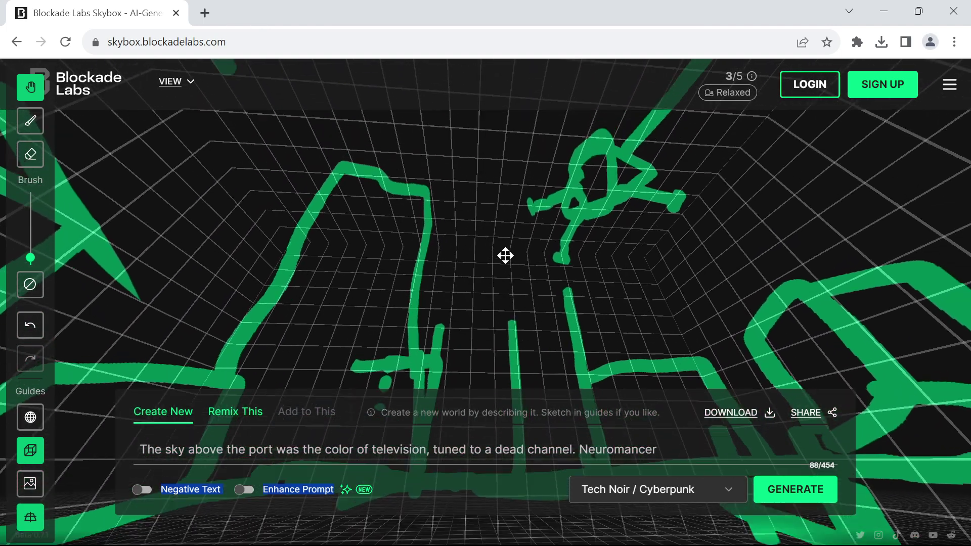
left_click(791, 490)
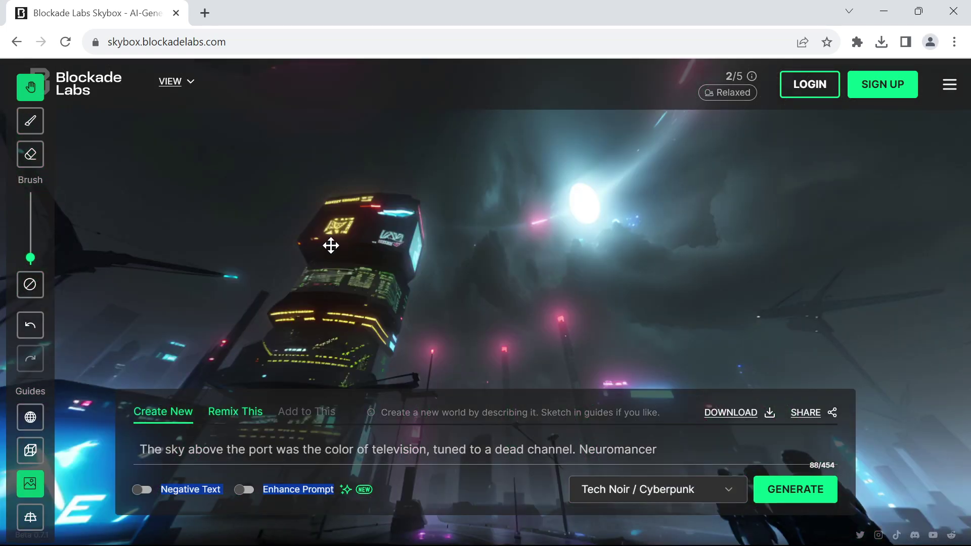
left_click_drag(334, 243, 444, 262)
left_click_drag(401, 327, 399, 506)
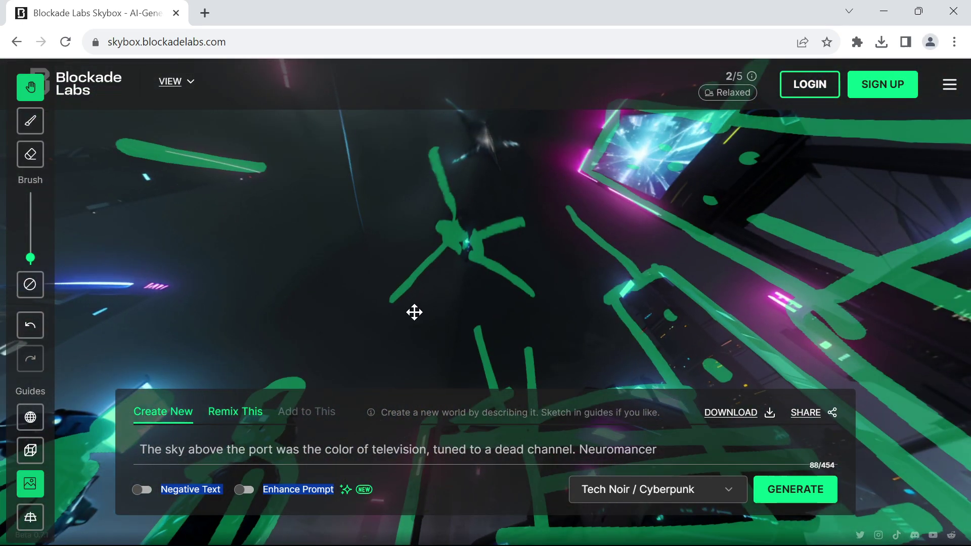
left_click_drag(413, 312, 510, 193)
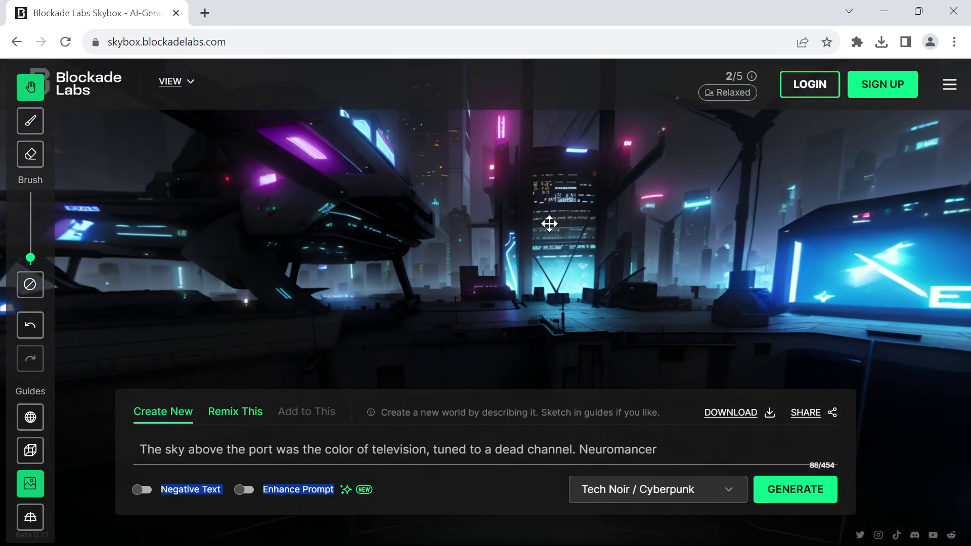
left_click_drag(182, 158, 275, 165)
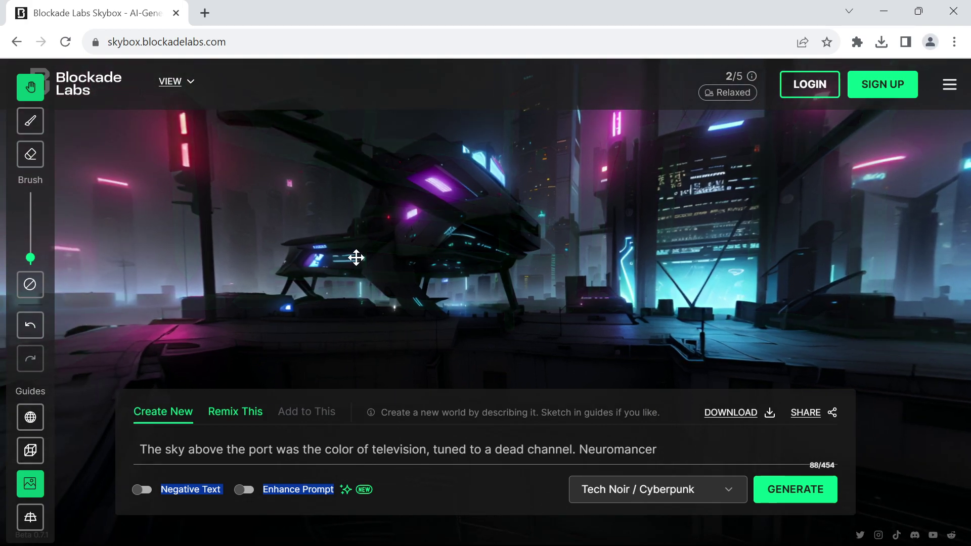
left_click_drag(356, 258, 411, 190)
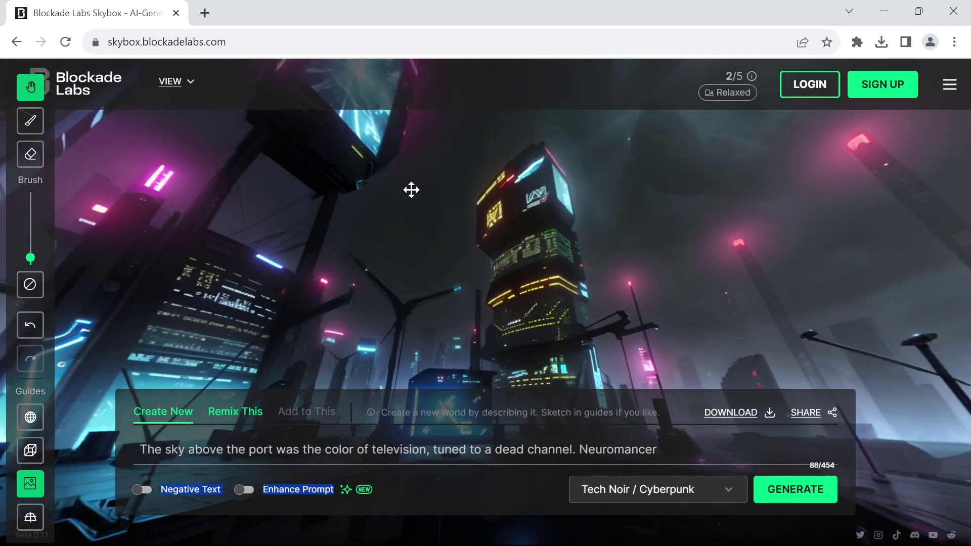
left_click_drag(257, 269, 354, 255)
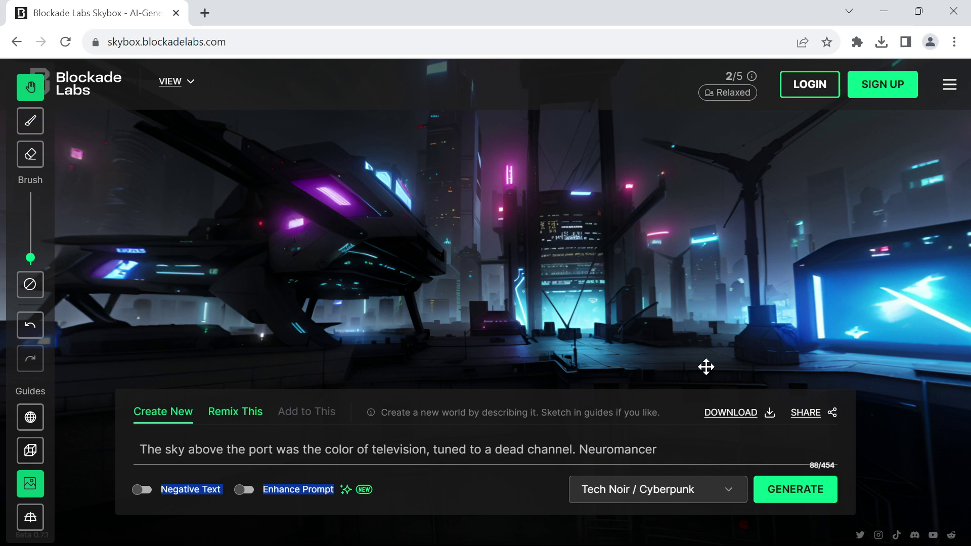
Download the generated skybox as an equirectangular JPG
left_click(722, 413)
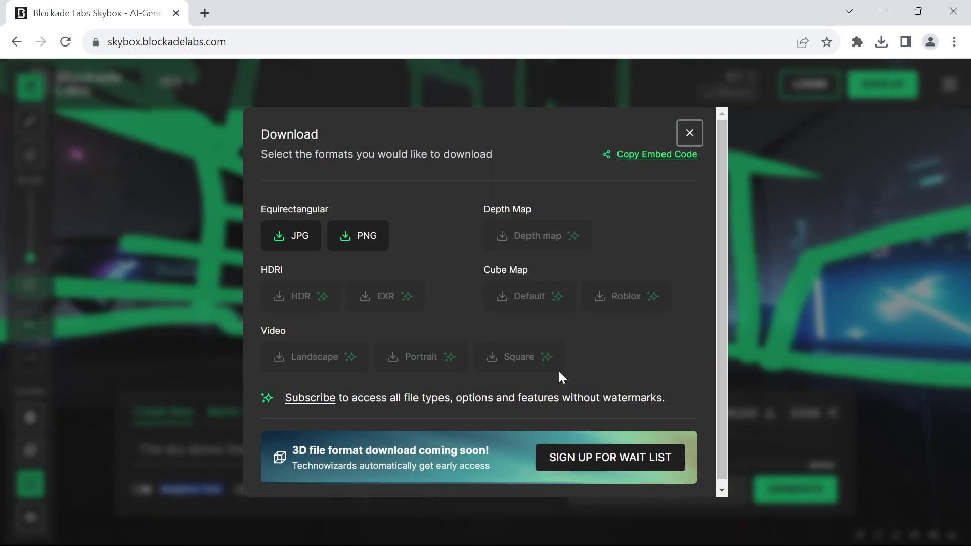
left_click(368, 240)
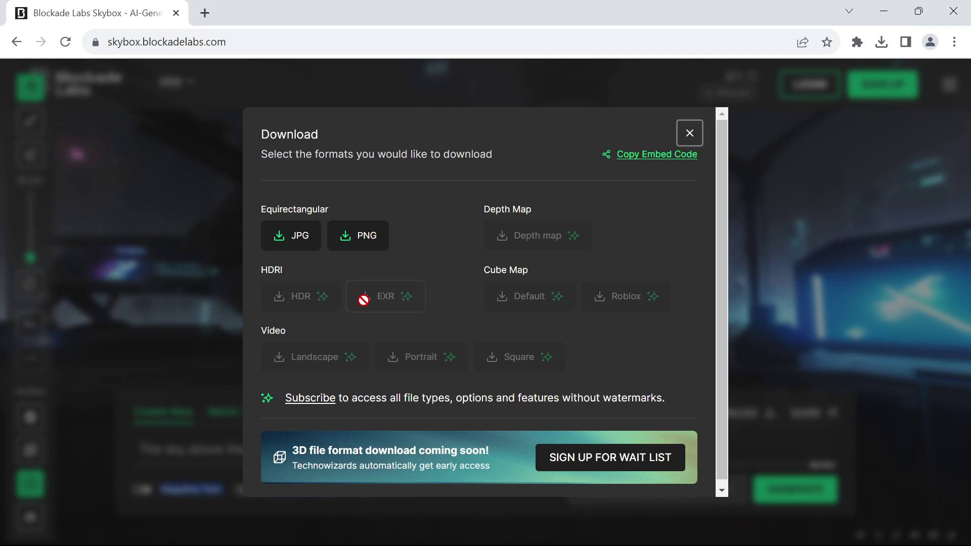
mouse_move(596, 541)
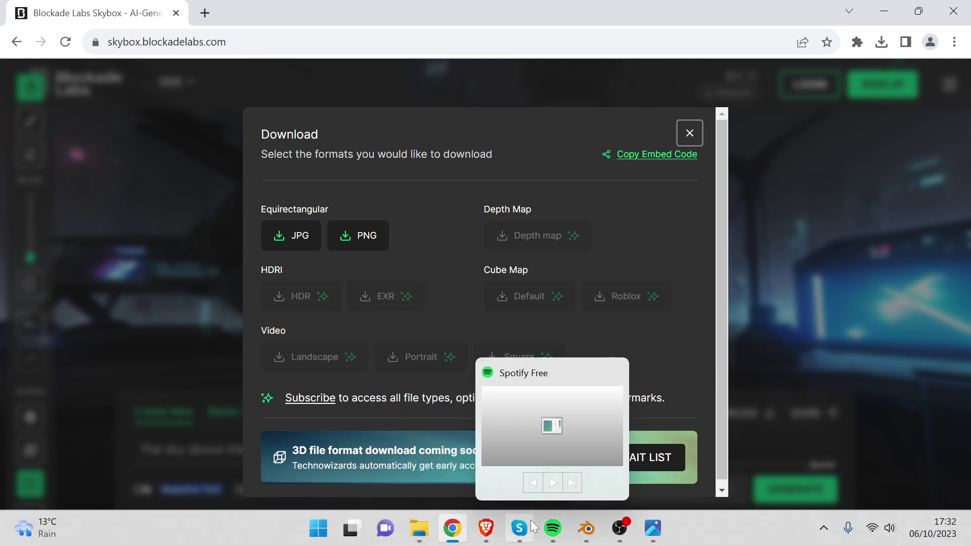
mouse_move(578, 526)
mouse_move(511, 528)
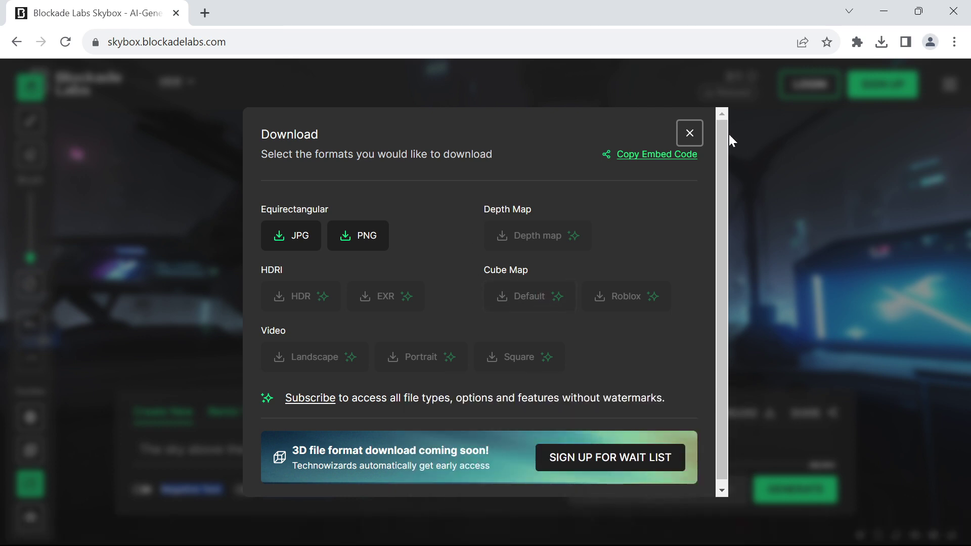
scroll(503, 284, "down", 1)
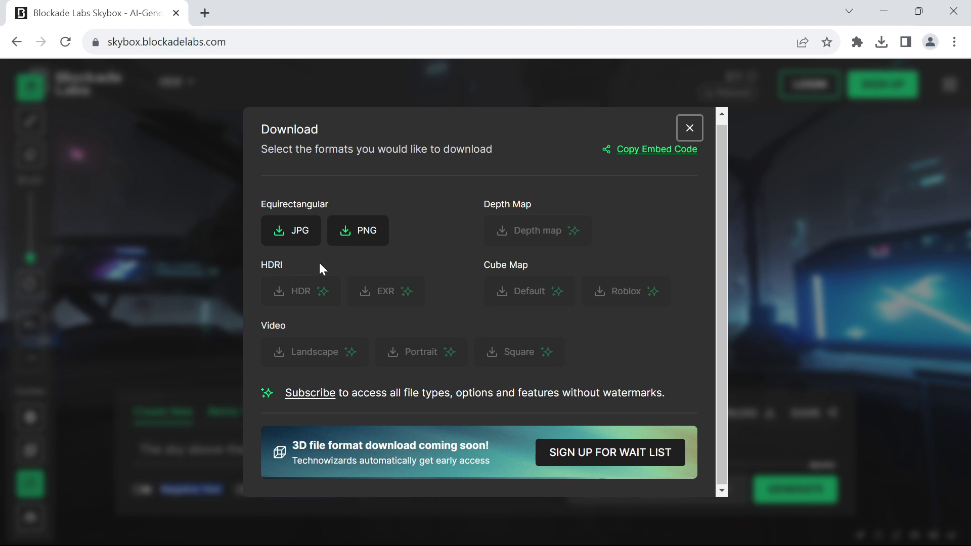
left_click(304, 228)
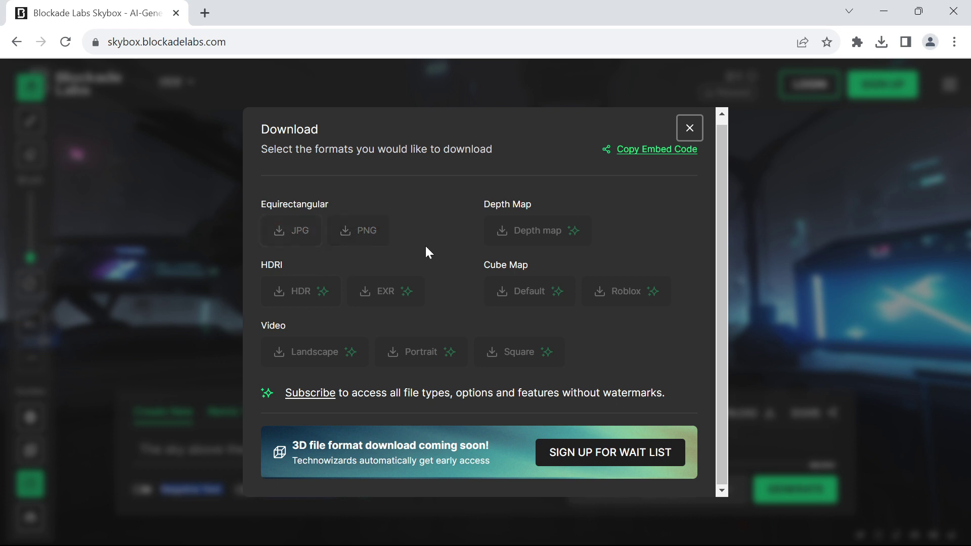
scroll(424, 244, "down", 1)
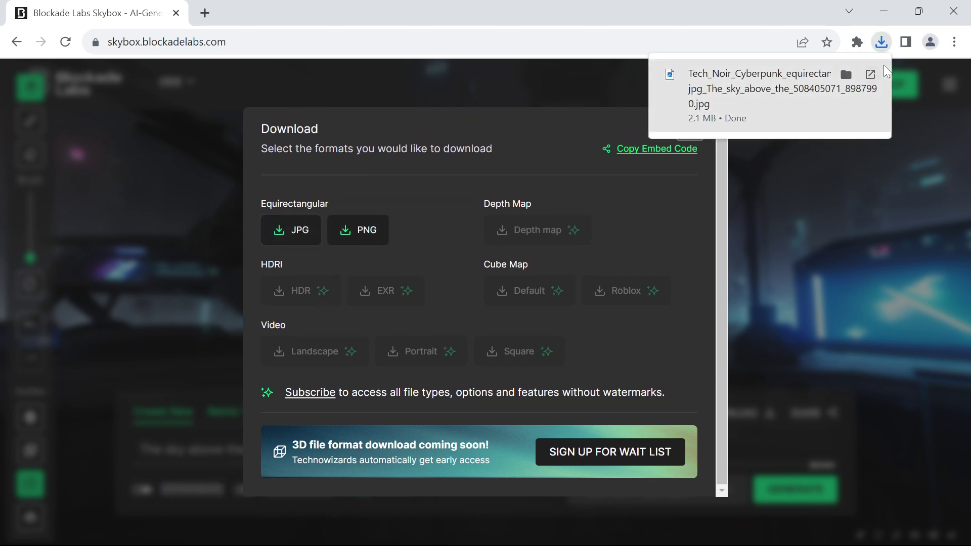
Switch to the untitled7.blend file in Blender and view the swimmer bust from the front
mouse_move(708, 545)
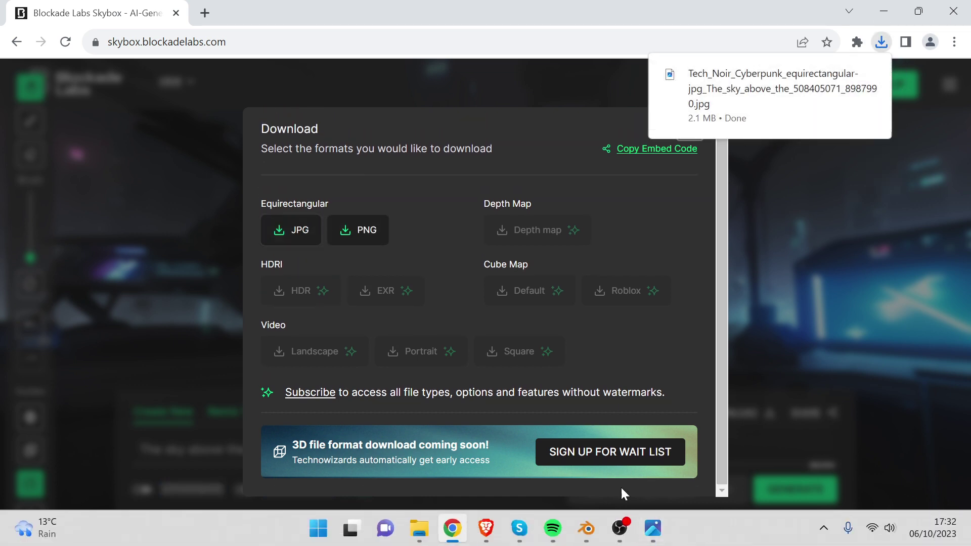
left_click(579, 521)
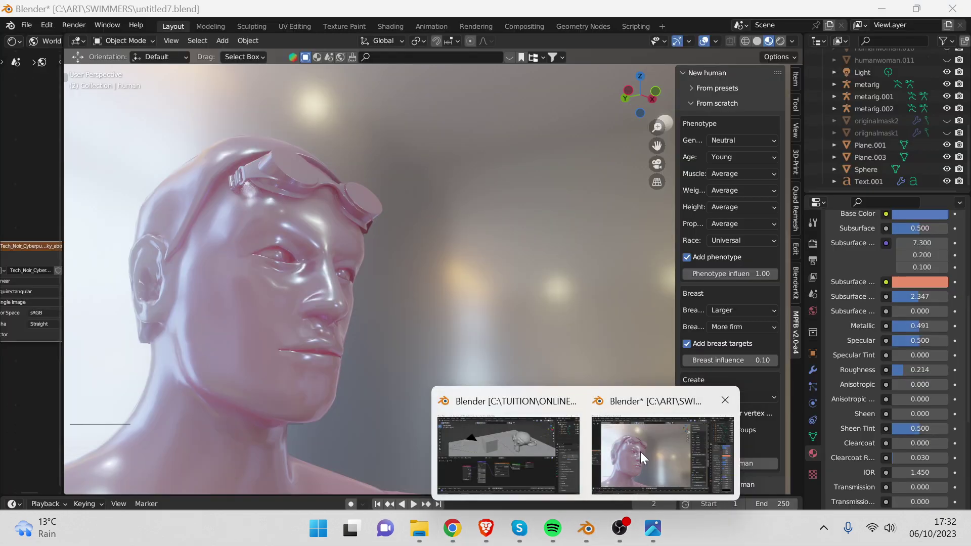
left_click(640, 453)
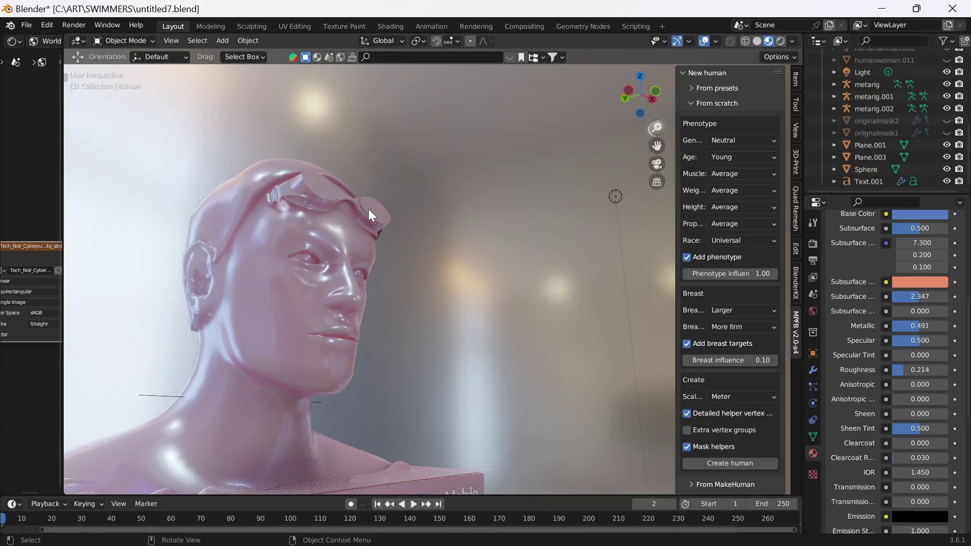
middle_click_drag(347, 235, 621, 129)
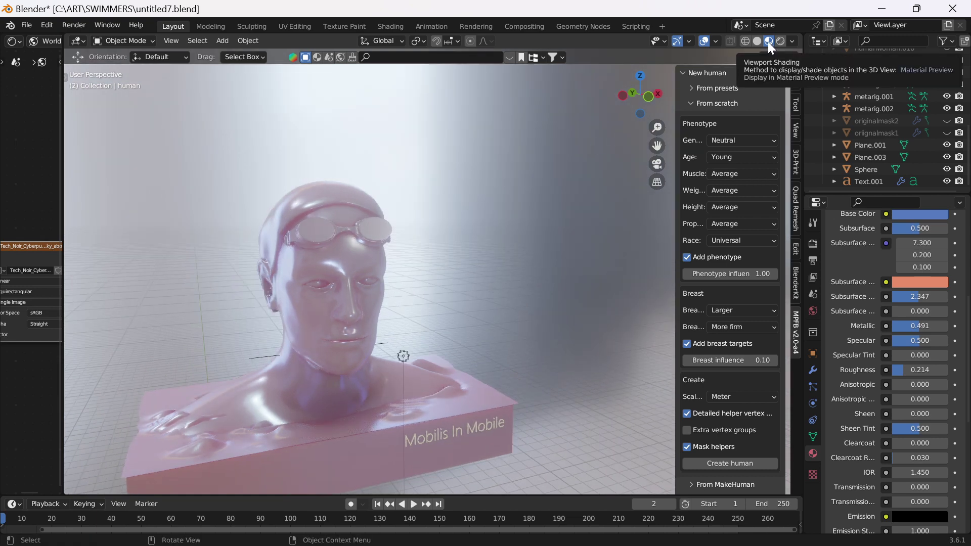
mouse_move(384, 296)
middle_mouse_down()
mouse_move(405, 304)
mouse_move(3, 374)
mouse_move(30, 382)
middle_mouse_up()
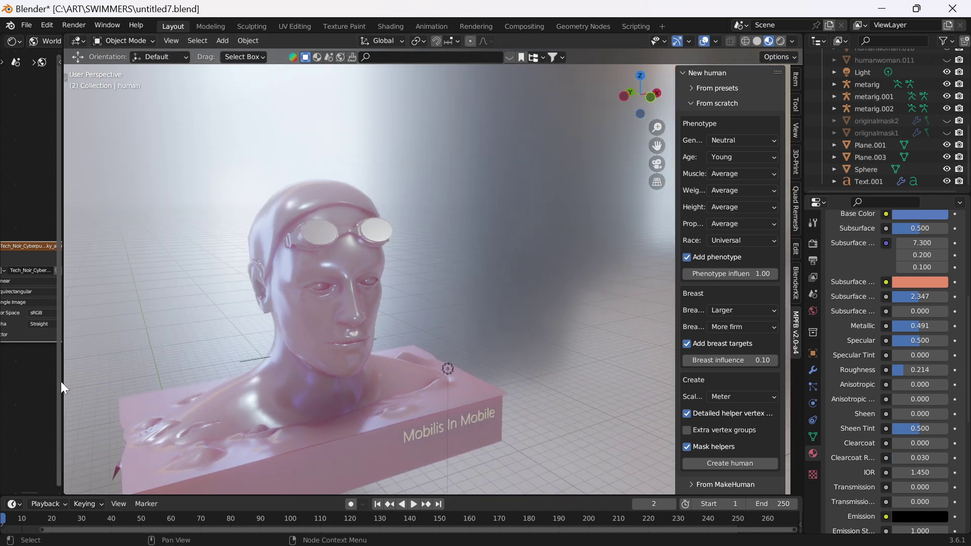
Widen the World shader node editor and inspect the Mapping, environment texture and Background nodes beside the bust
left_click_drag(63, 381, 420, 461)
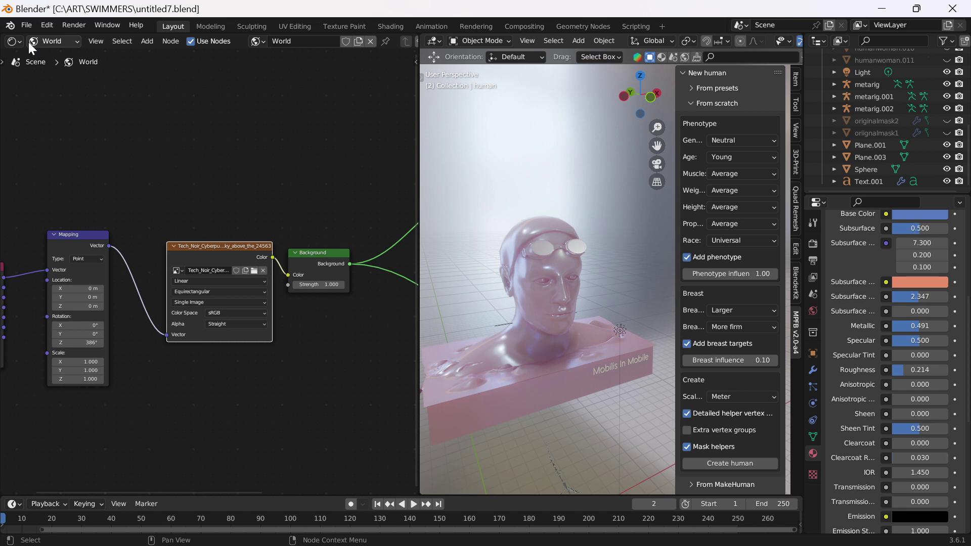
left_click_drag(108, 186, 169, 194)
scroll(150, 254, "down", 2)
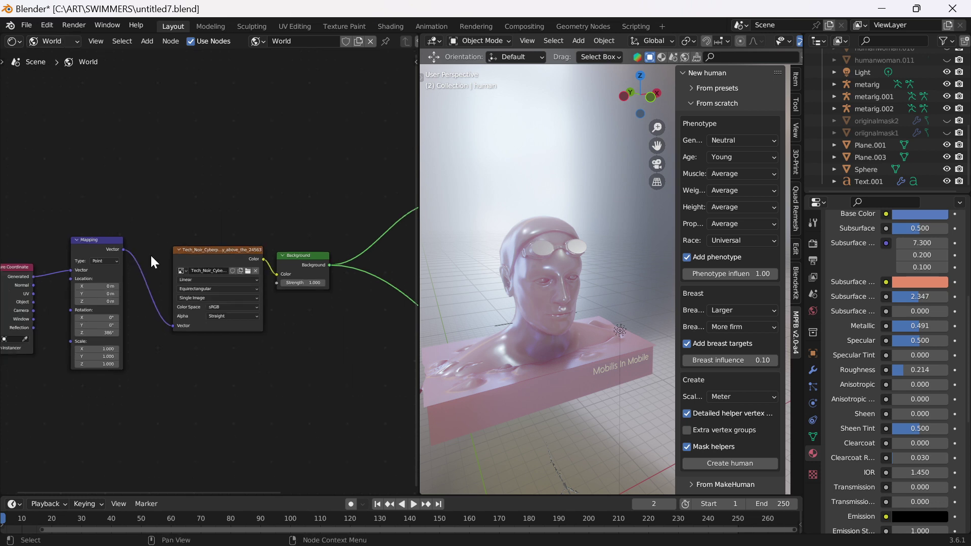
middle_click_drag(150, 254, 116, 197)
scroll(110, 229, "up", 2)
middle_click_drag(282, 182, 140, 195)
middle_click_drag(275, 161, 339, 207)
scroll(487, 273, "up", 6)
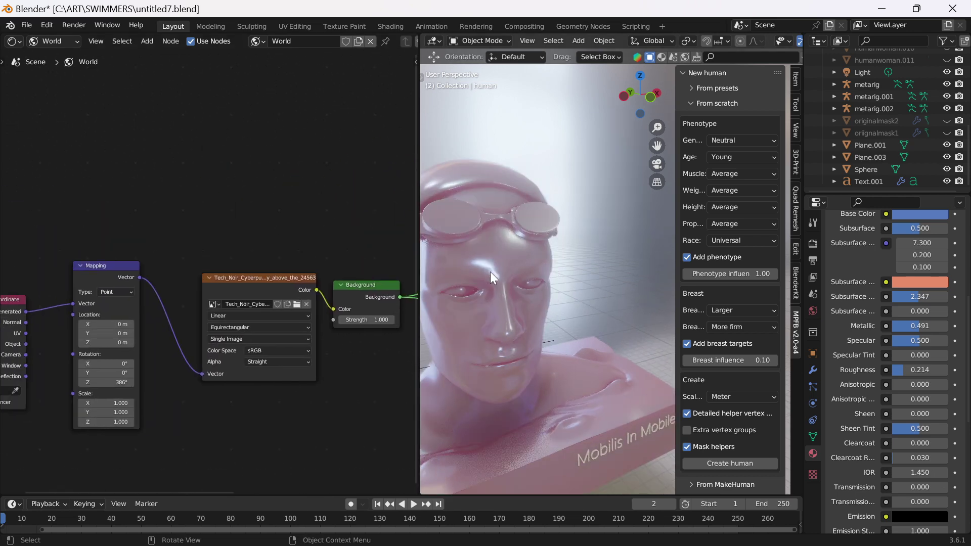
Enlarge the 3D viewport and show the bust in rendered shading against the skybox with the viewport overlays hidden
middle_click_drag(490, 272, 487, 233)
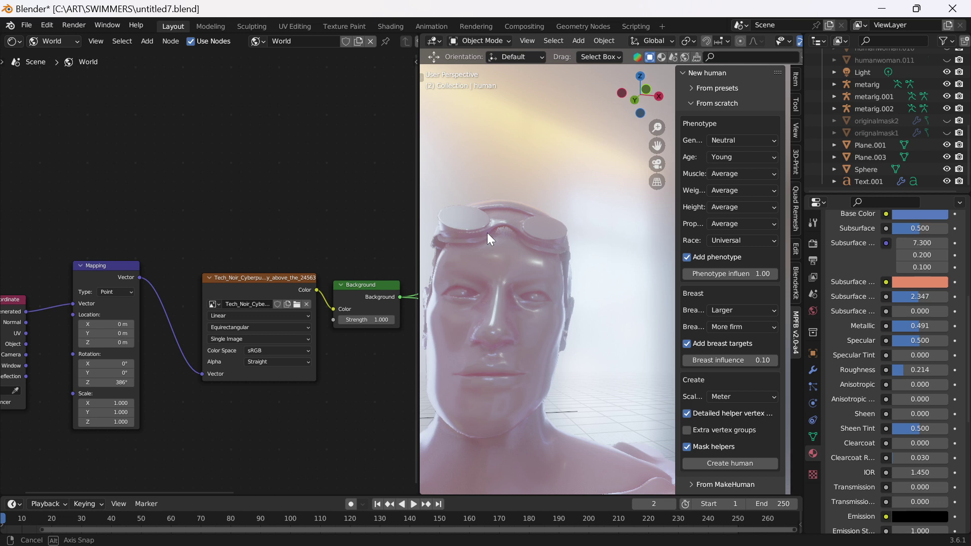
scroll(248, 266, "up", 2)
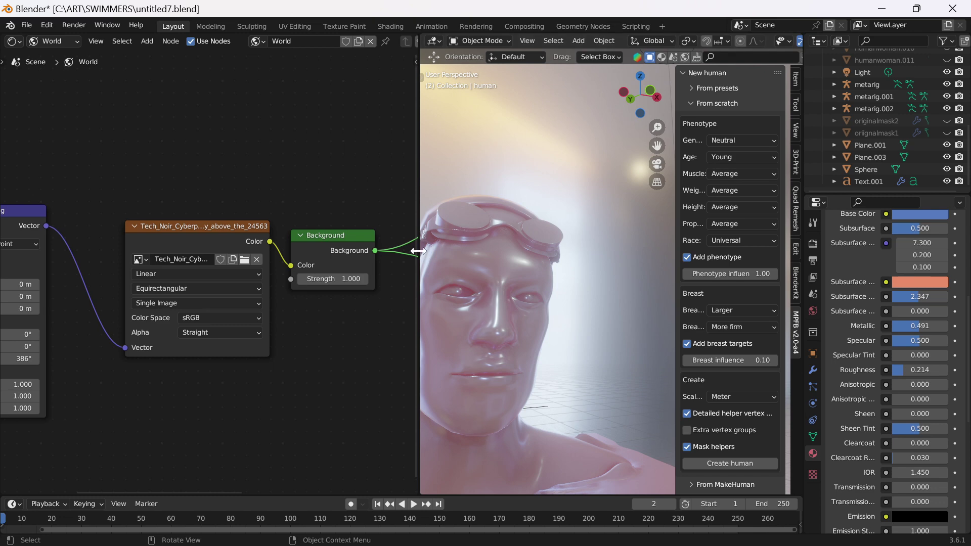
left_click_drag(418, 251, 187, 250)
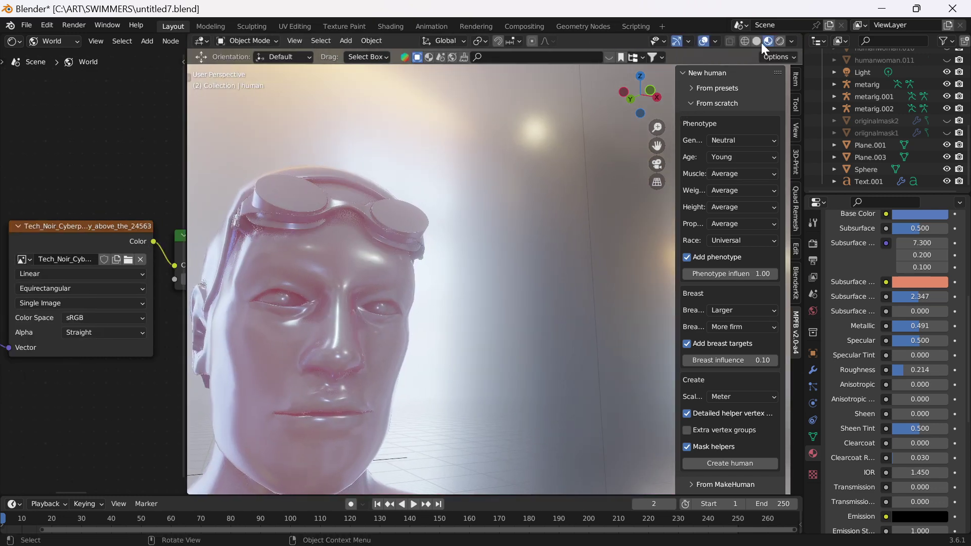
left_click(780, 40)
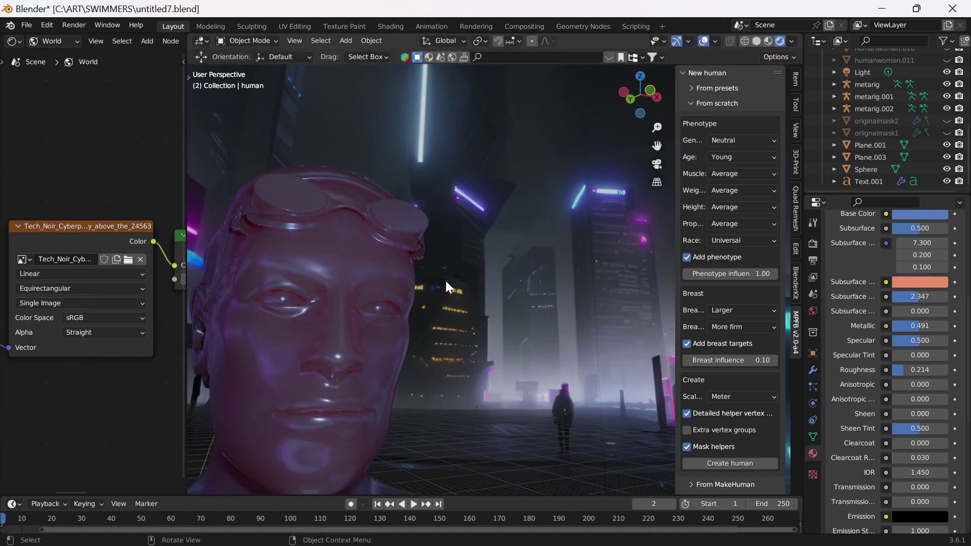
middle_click_drag(446, 283, 703, 43)
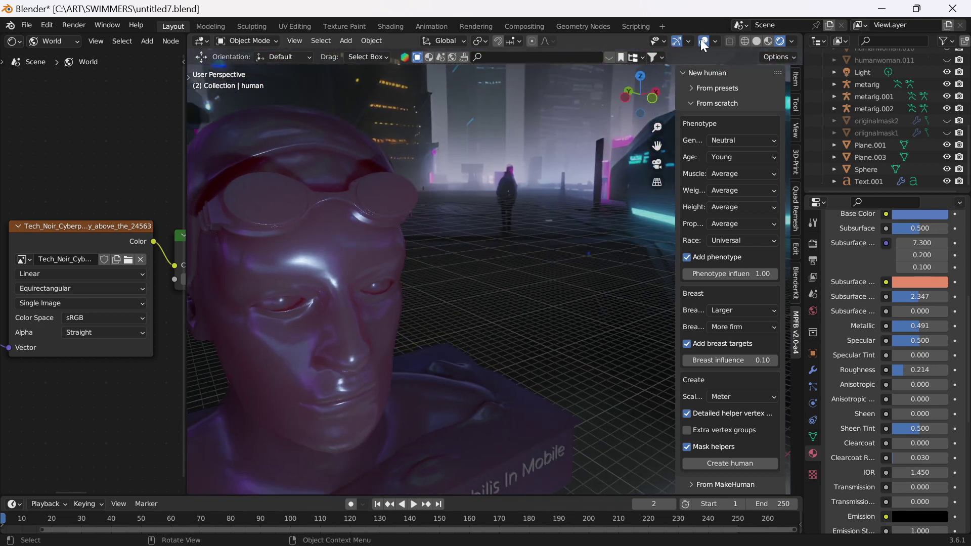
left_click(703, 41)
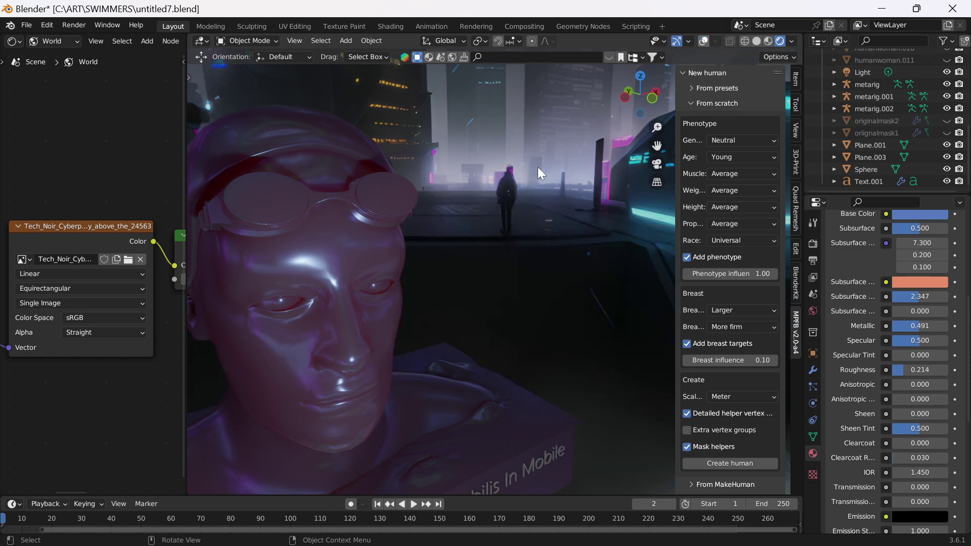
middle_click_drag(425, 277, 446, 268)
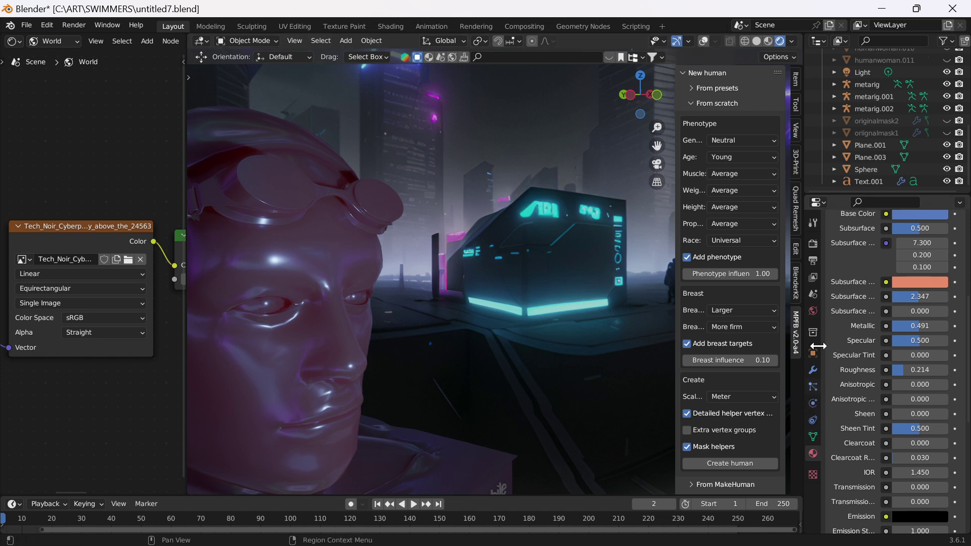
Set the bust material's Metallic to 0.277 and shift its Base Color to a lighter, more cyan blue
scroll(884, 327, "up", 1)
scroll(886, 317, "up", 1)
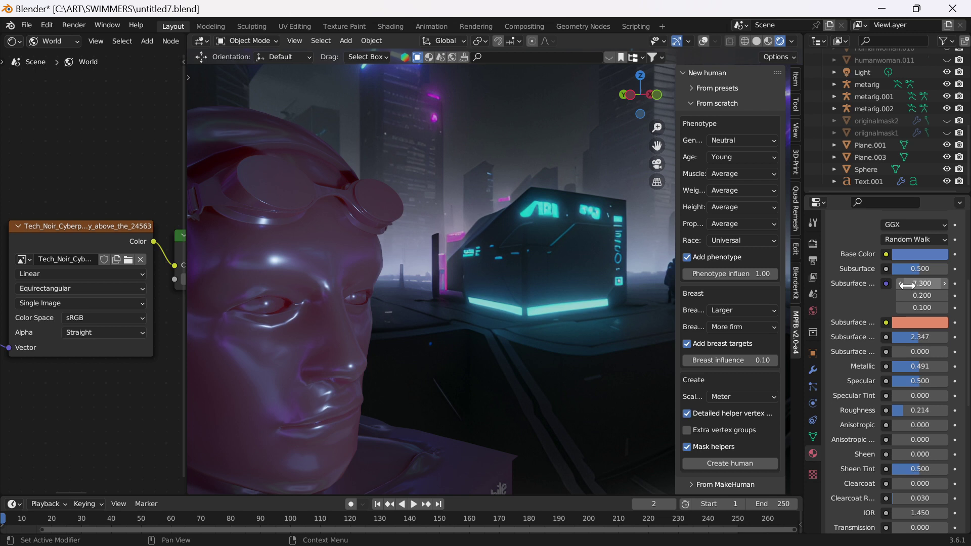
left_click_drag(919, 366, 907, 366)
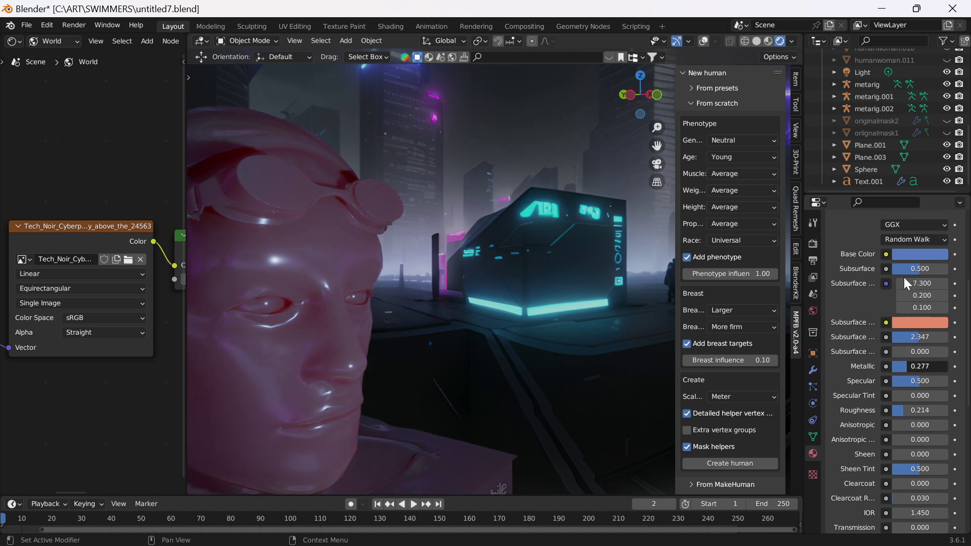
left_click(908, 255)
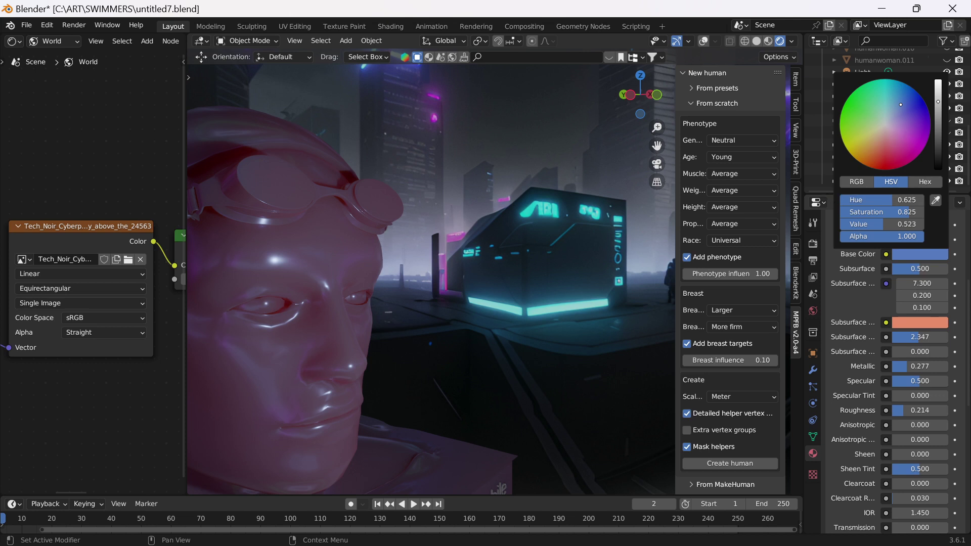
mouse_move(901, 104)
left_mouse_down()
mouse_move(892, 140)
mouse_move(881, 111)
mouse_move(897, 96)
left_mouse_up()
Change the bust material's Subsurface Color to a pale pink and check the skin tone around the head
left_click(917, 319)
mouse_move(890, 200)
left_mouse_down()
mouse_move(891, 186)
mouse_move(841, 204)
left_mouse_up()
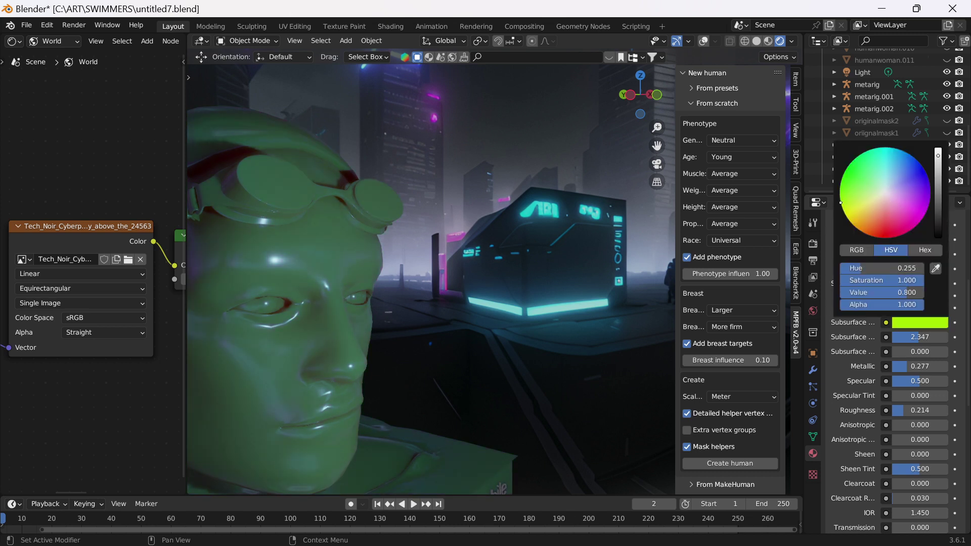
mouse_move(910, 186)
left_mouse_down()
mouse_move(896, 183)
mouse_move(880, 204)
left_mouse_up()
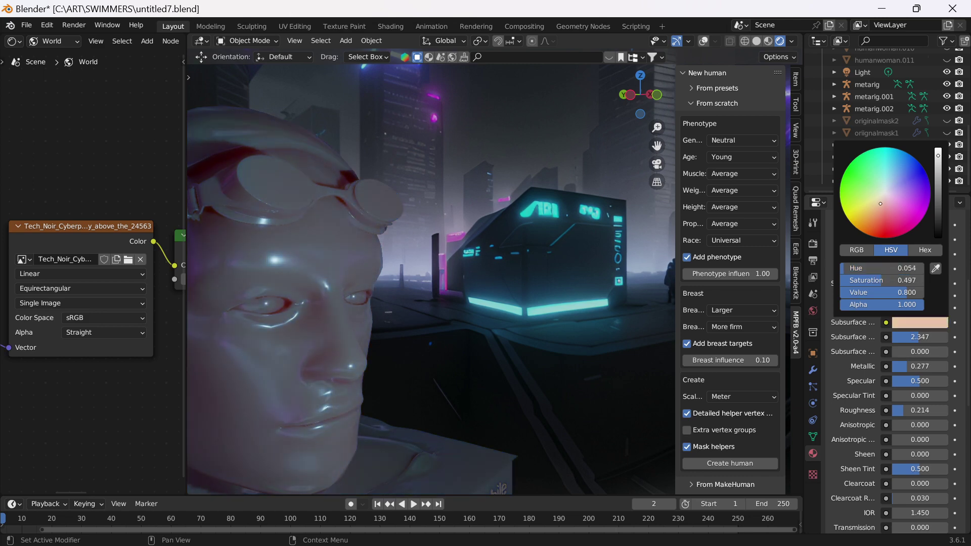
middle_click_drag(523, 243, 322, 298)
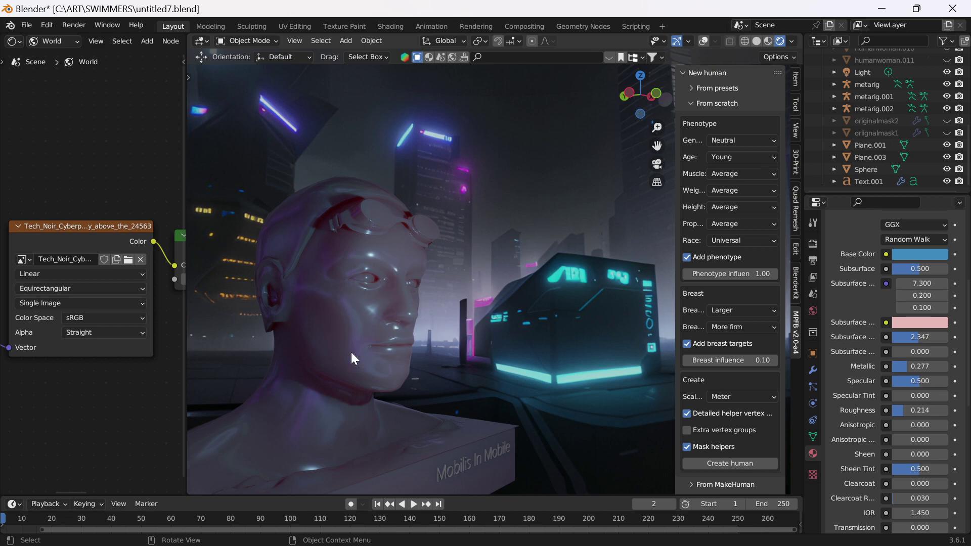
scroll(351, 352, "up", 2)
middle_click_drag(345, 338, 309, 283)
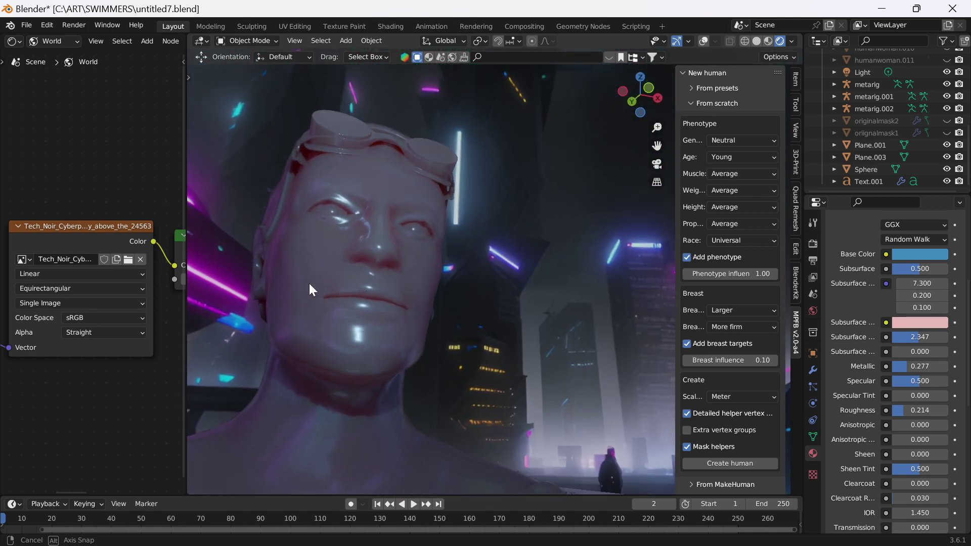
Load the Tech Noir Cyberpunk skybox JPG ending in 508405071_8987990 from Downloads into the World's environment texture
left_click(127, 261)
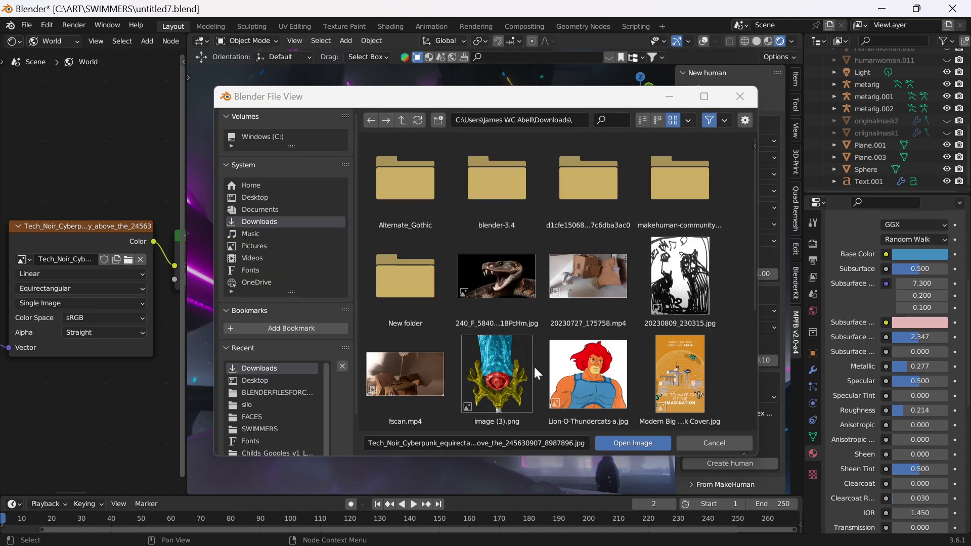
scroll(648, 307, "down", 5)
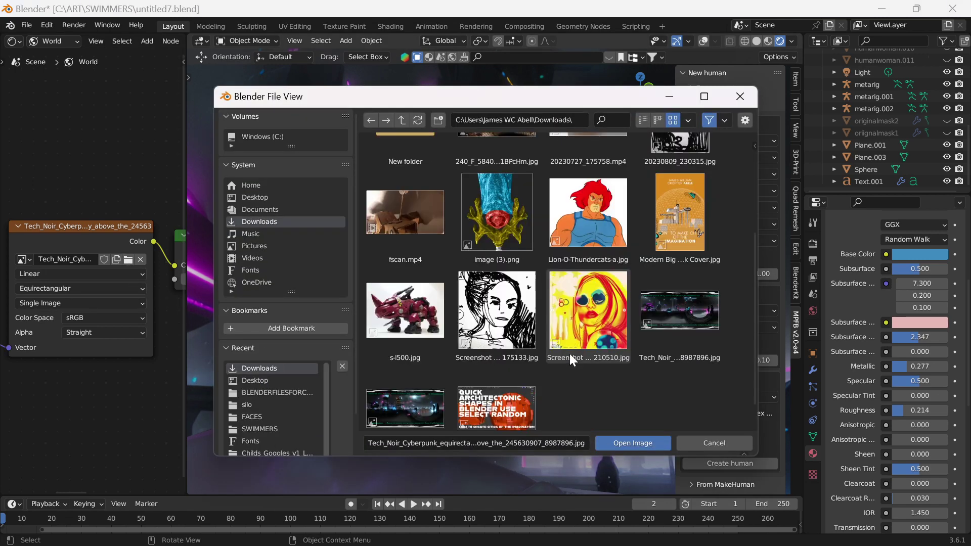
left_click(406, 424)
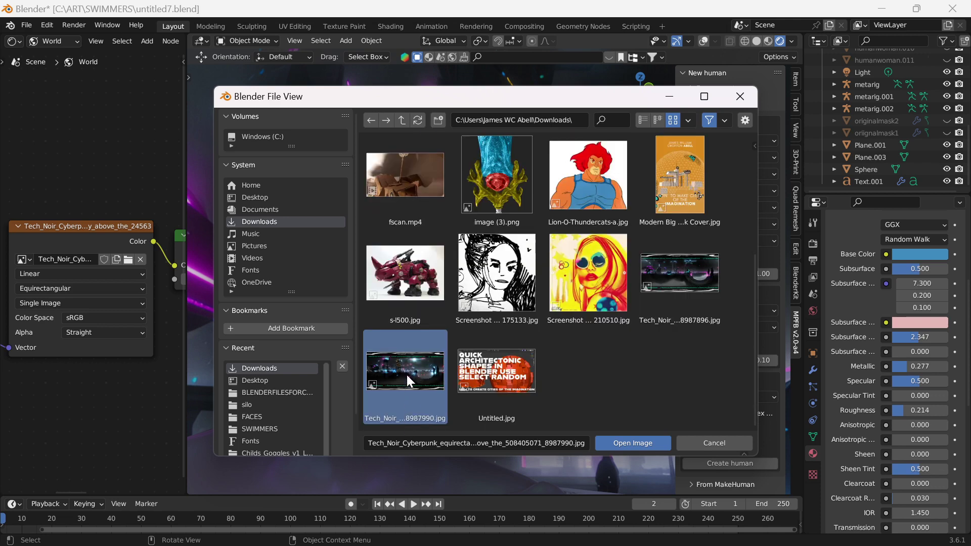
double_click(406, 375)
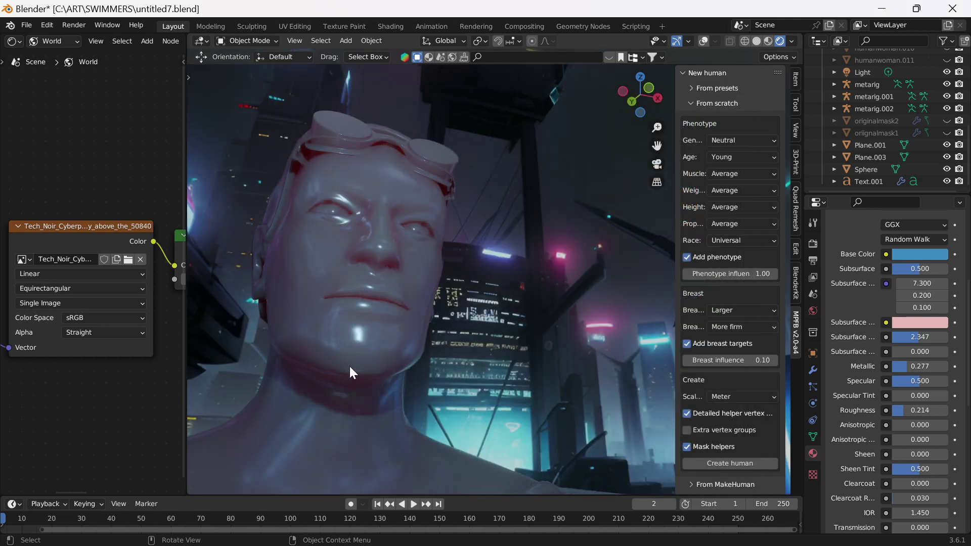
middle_click_drag(350, 366, 414, 366)
scroll(105, 360, "down", 3)
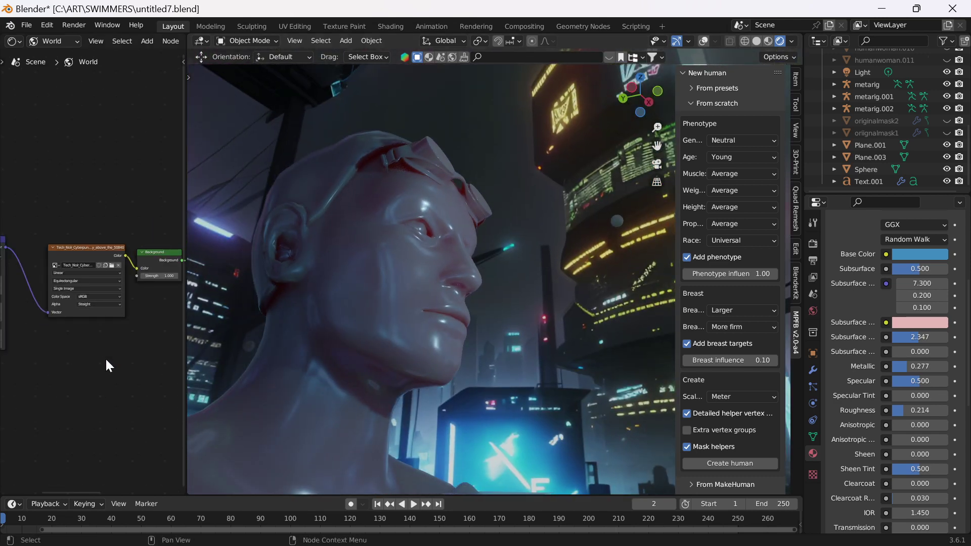
Delete the upper duplicate World Output node from the World shader, keeping the lower one connected to the Background
scroll(106, 357, "down", 2)
middle_click_drag(105, 357, 43, 283)
middle_click_drag(101, 221, 70, 196)
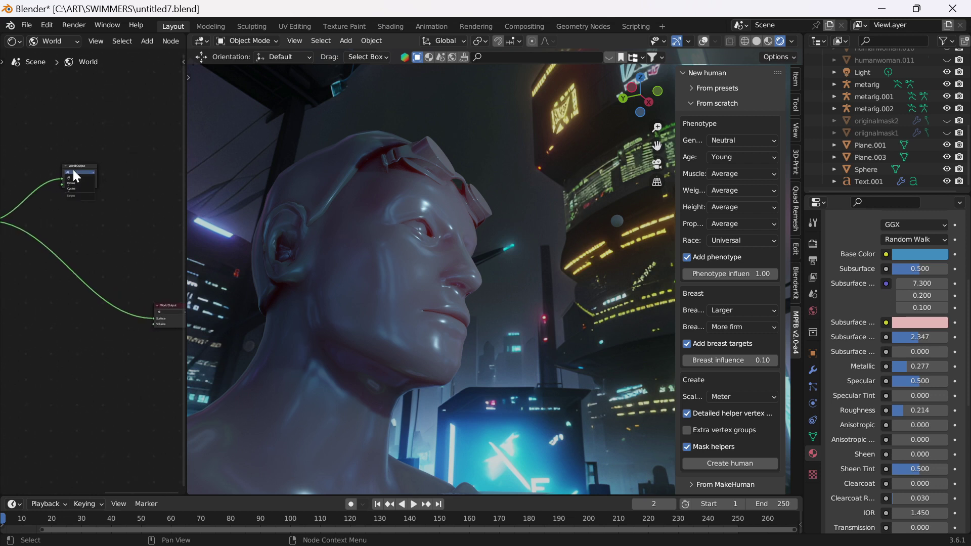
left_click(75, 169)
key("x")
middle_click_drag(133, 291, 150, 316)
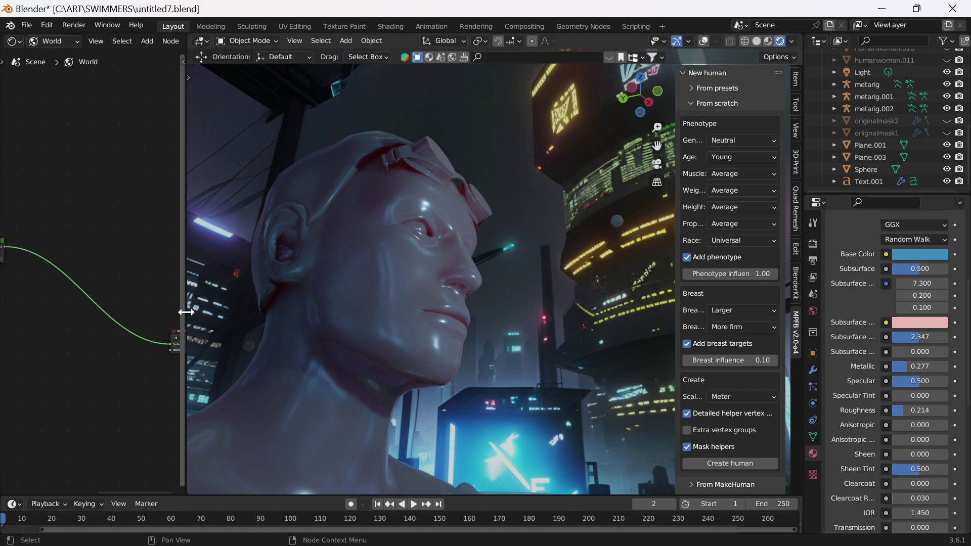
Set the Mapping node's Z rotation to 399° to turn the skybox around the bust
left_click_drag(186, 312, 607, 334)
middle_click_drag(254, 375, 220, 284)
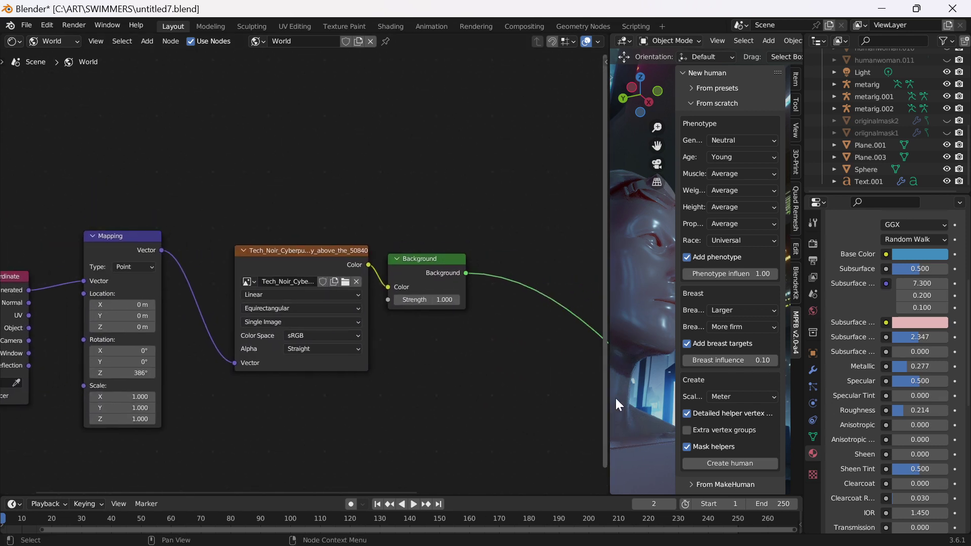
left_click_drag(608, 380, 347, 422)
middle_click_drag(226, 411, 146, 320)
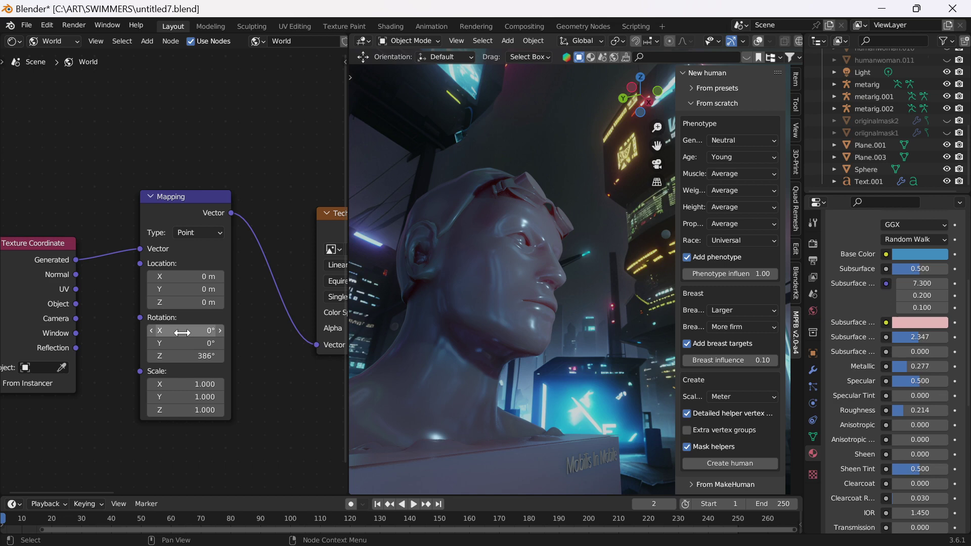
mouse_move(190, 356)
left_mouse_down()
mouse_move(226, 356)
mouse_move(197, 356)
left_mouse_up()
middle_click_drag(557, 284, 513, 217)
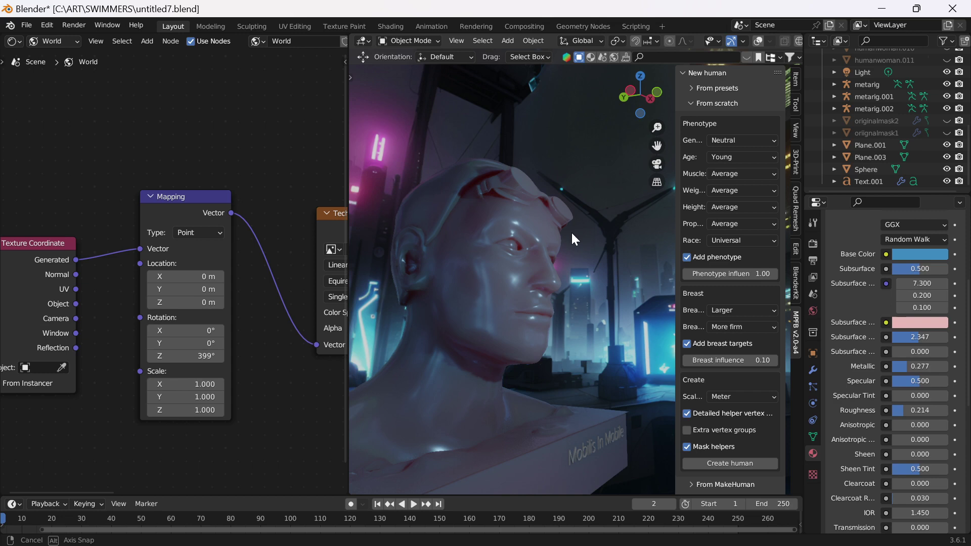
middle_click_drag(571, 231, 537, 229)
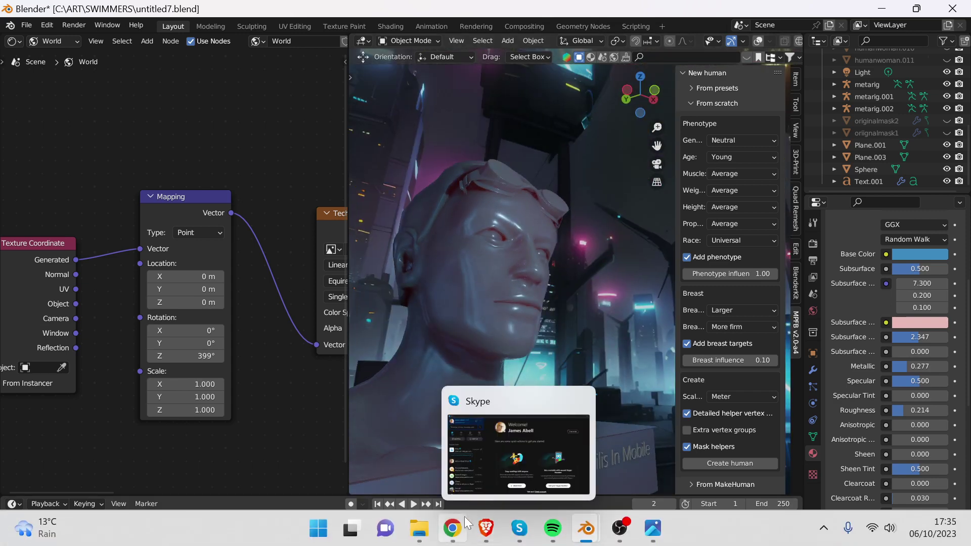
Switch to Blockade Labs in Chrome to review the skybox download formats, and return to Blender
mouse_move(484, 531)
mouse_move(454, 529)
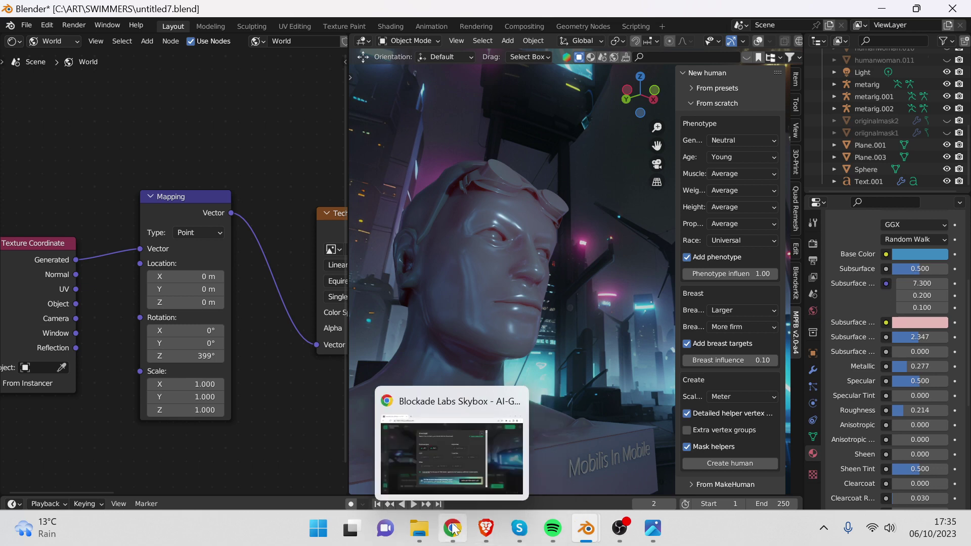
left_click(455, 478)
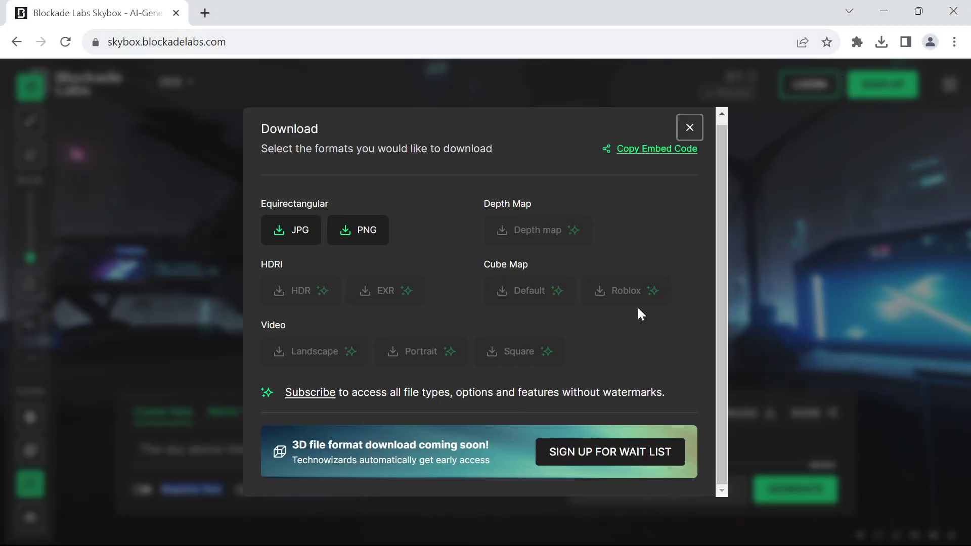
mouse_move(582, 528)
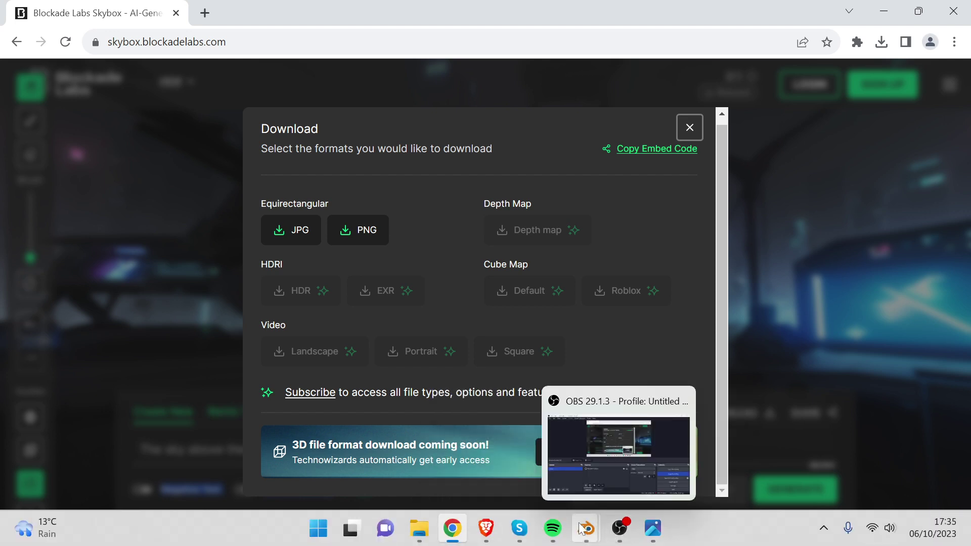
left_click(670, 426)
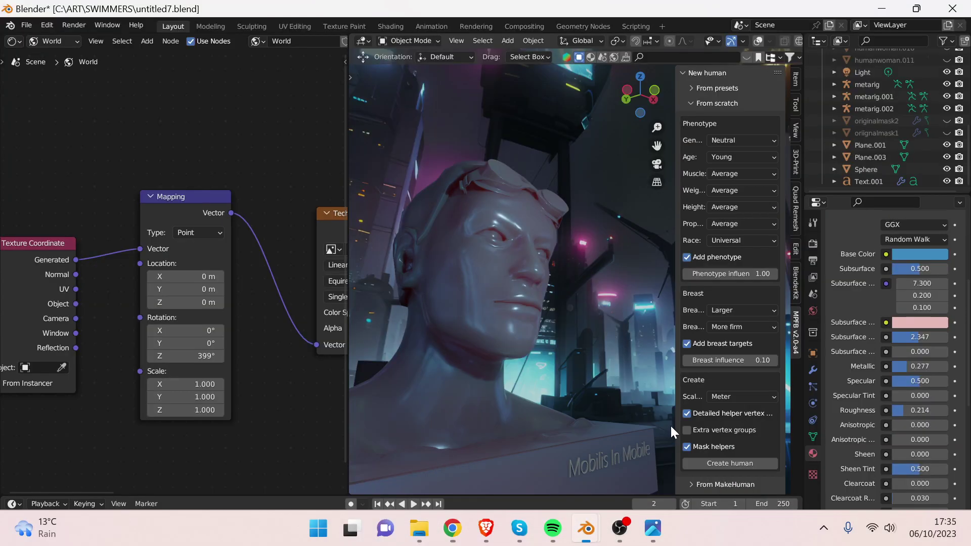
Examine the bust's lighting and reflections against the cyberpunk skybox from several angles and close up
mouse_move(407, 132)
middle_mouse_down()
mouse_move(387, 129)
mouse_move(404, 135)
middle_mouse_up()
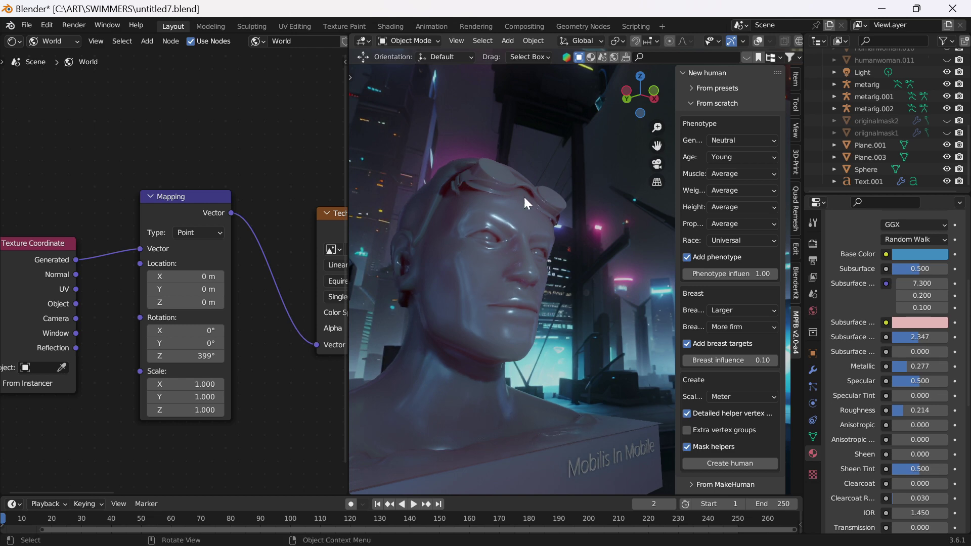
middle_click_drag(468, 235, 633, 211)
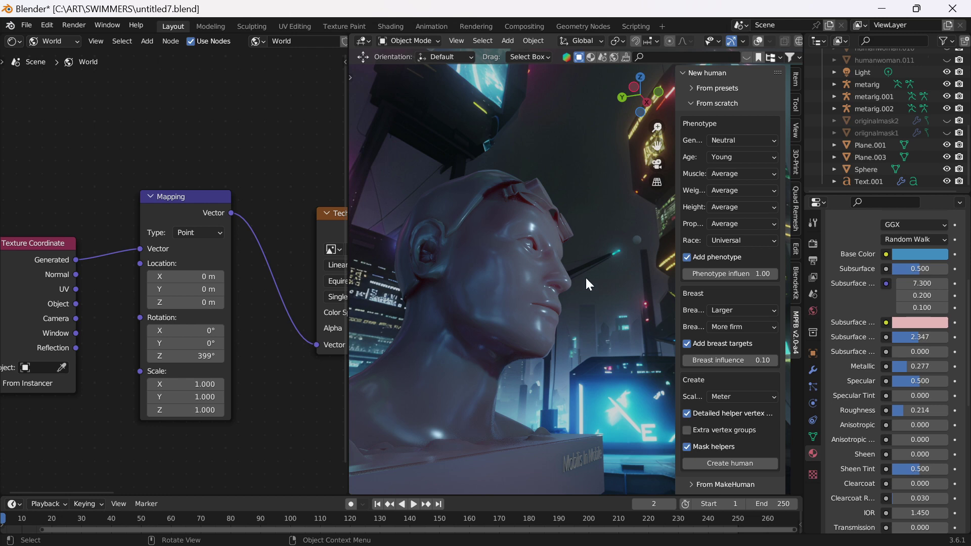
middle_click_drag(585, 276, 539, 285)
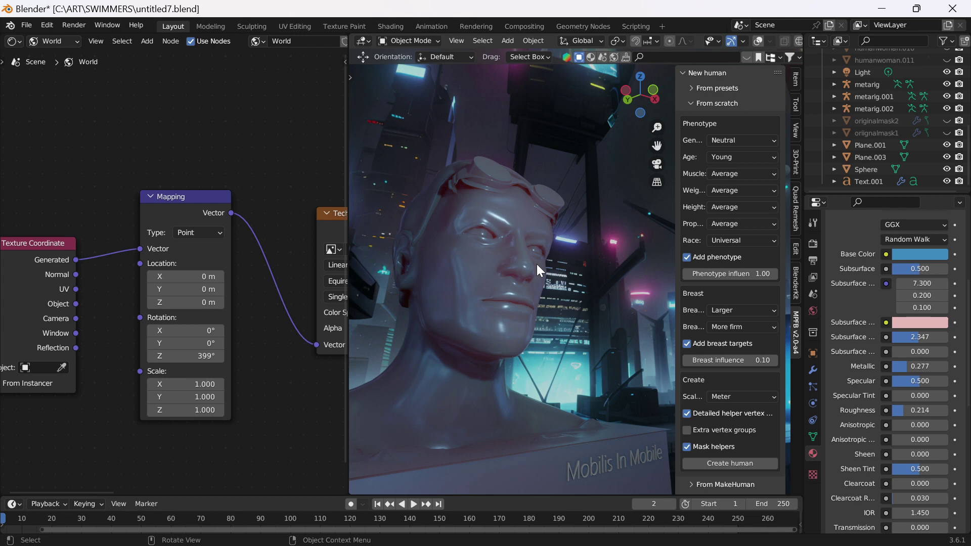
middle_click_drag(536, 264, 600, 171)
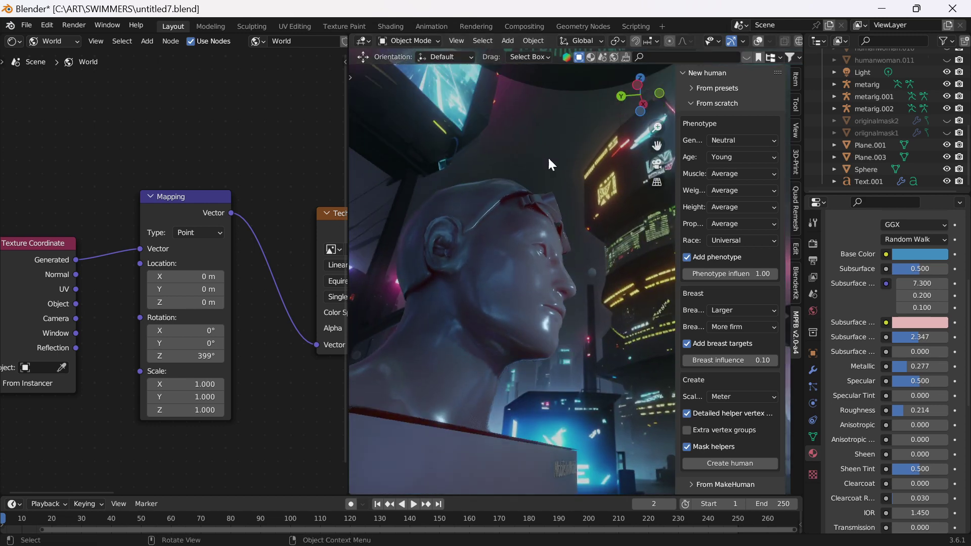
middle_click_drag(571, 267, 484, 240)
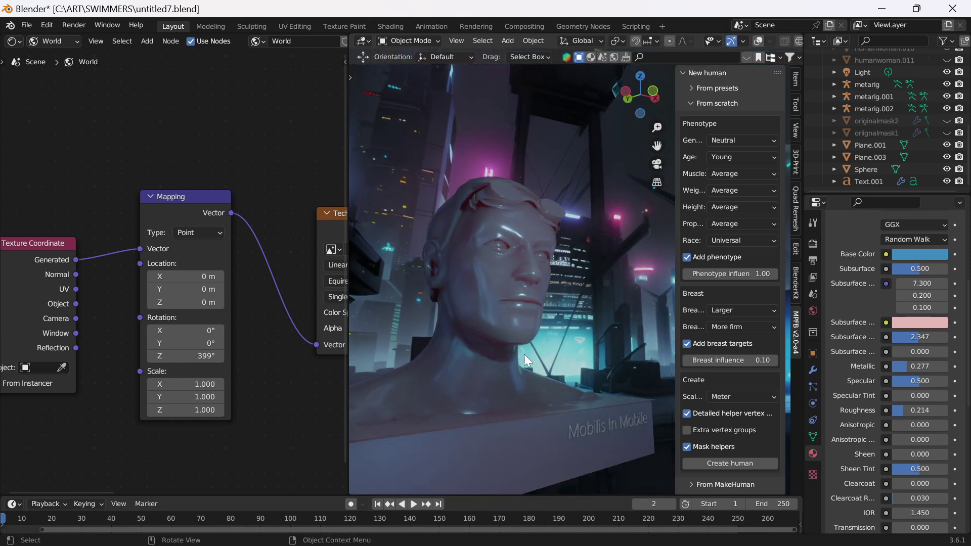
middle_click_drag(524, 354, 570, 322)
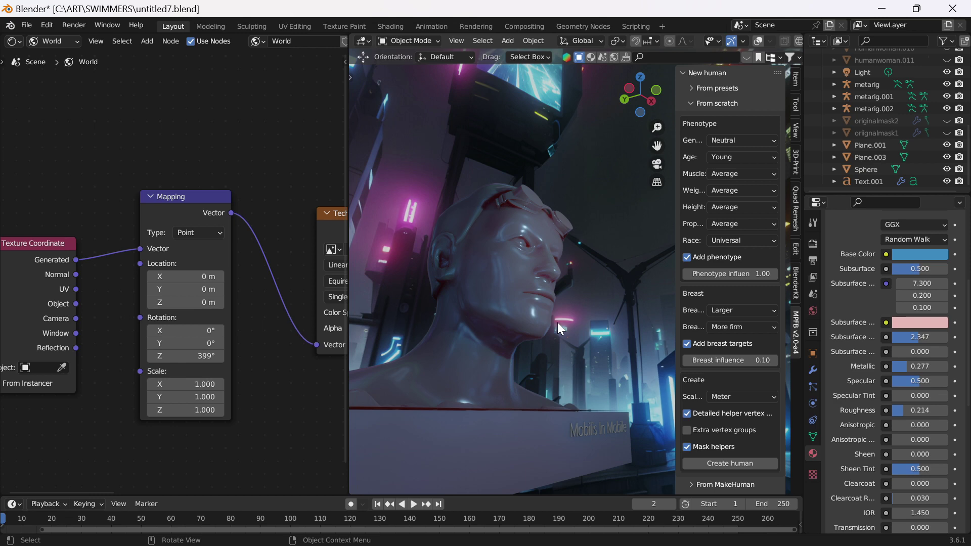
scroll(557, 323, "up", 2)
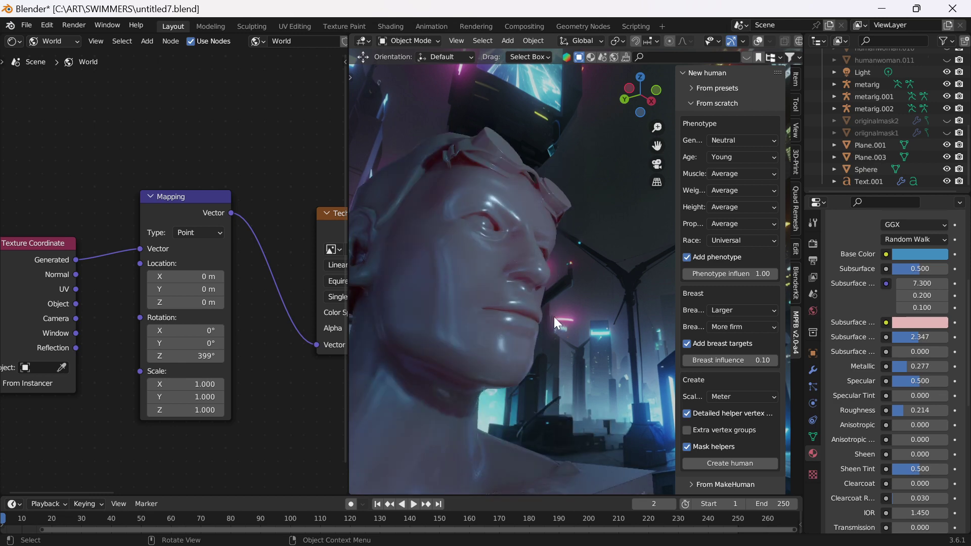
middle_click_drag(550, 316, 526, 326)
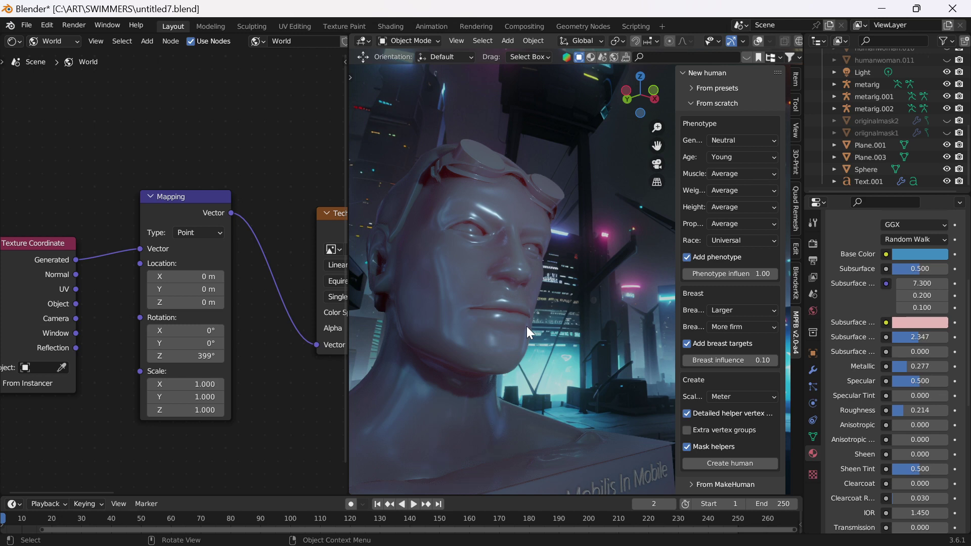